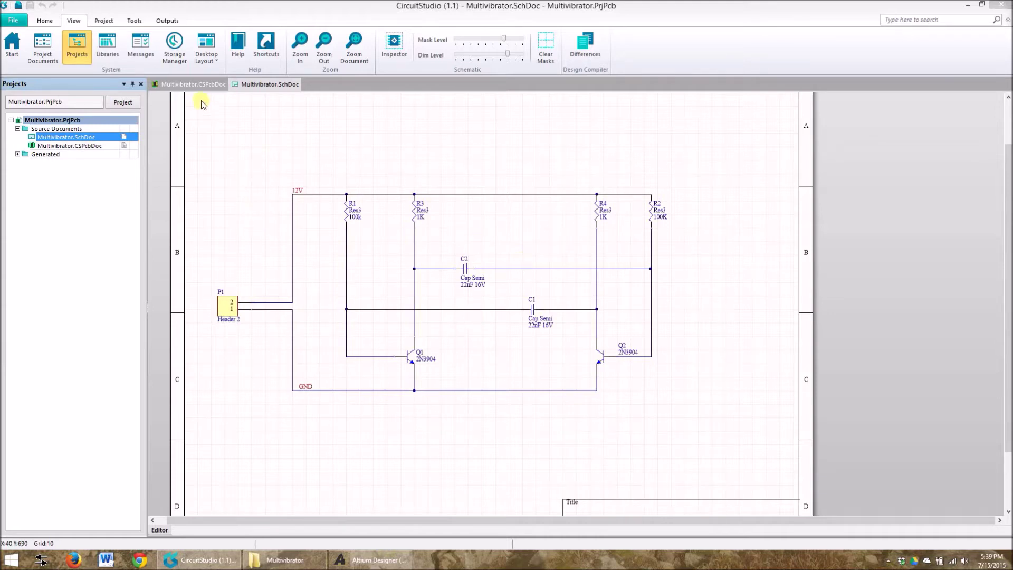
# Bring up the Multivibrator.CSPcbDoc board in CircuitStudio's 3D view
pyautogui.click(196, 83)
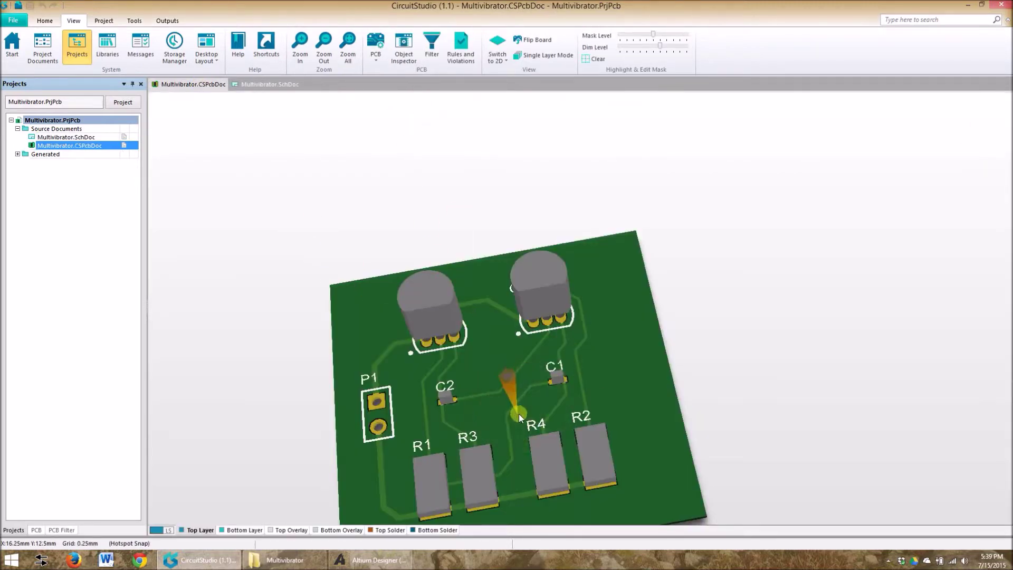
# Orbit the 3D Multivibrator board to another angle, then switch it to the flat 2D layout
pyautogui.keyDown('shift'); pyautogui.moveTo(518, 417); pyautogui.dragTo(507, 346, button='right'); pyautogui.keyUp('shift')
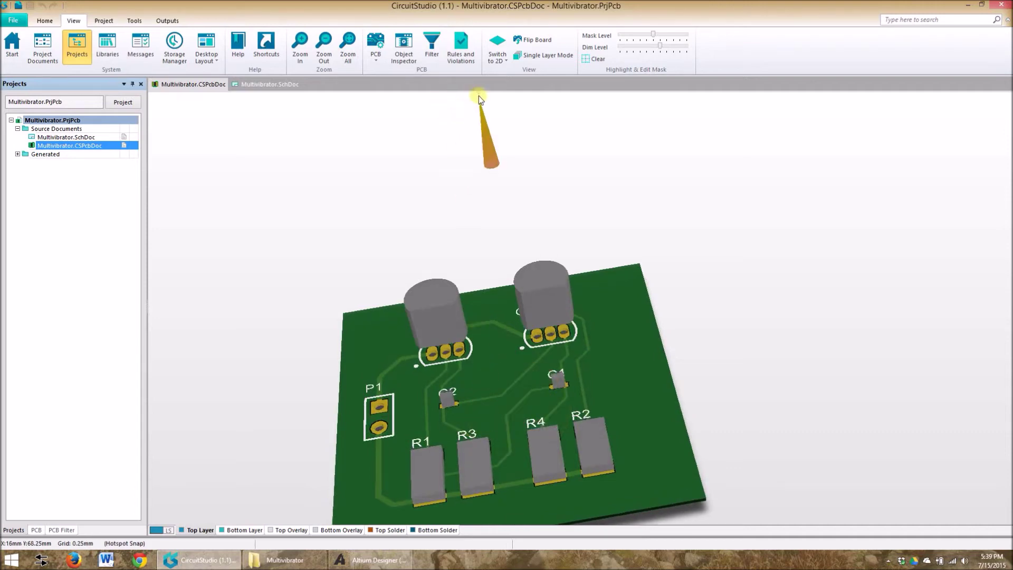
pyautogui.click(497, 45)
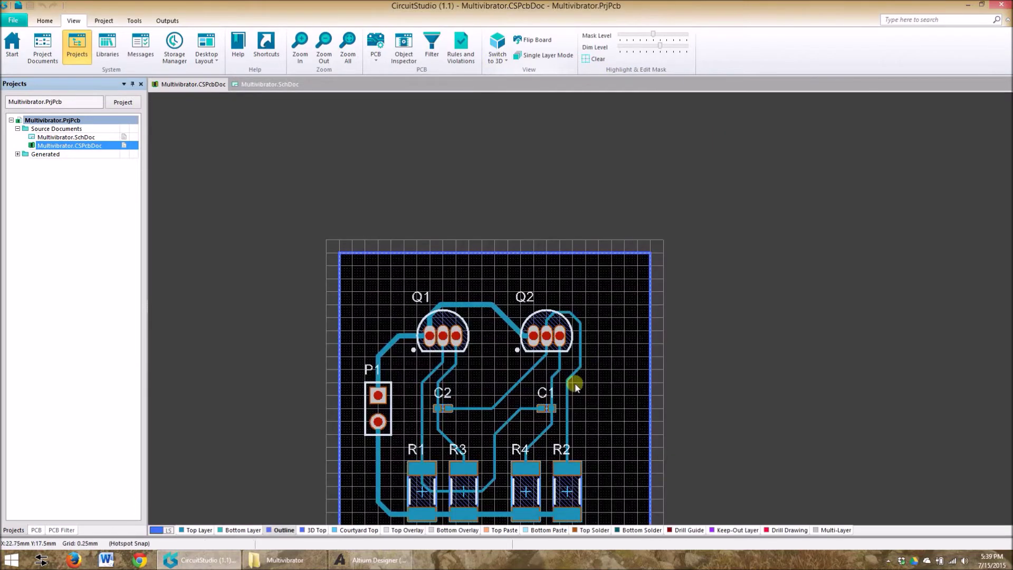
pyautogui.scroll(-2, 530, 292)
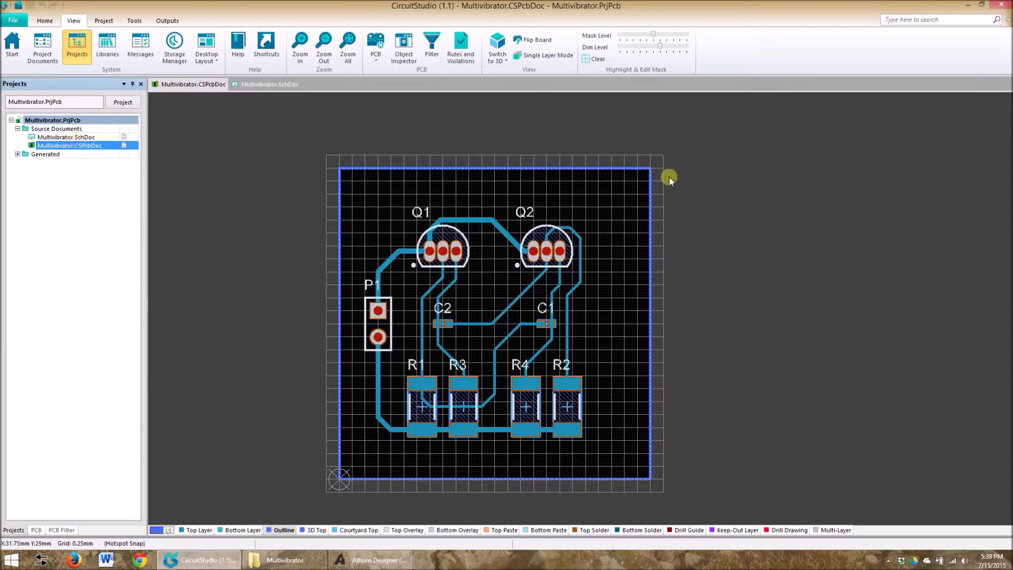
# Copy Multivibrator.SchDoc and Multivibrator.CSPcbDoc from the Multivibrator folder onto the desktop
pyautogui.click(968, 11)
pyautogui.click(965, 8)
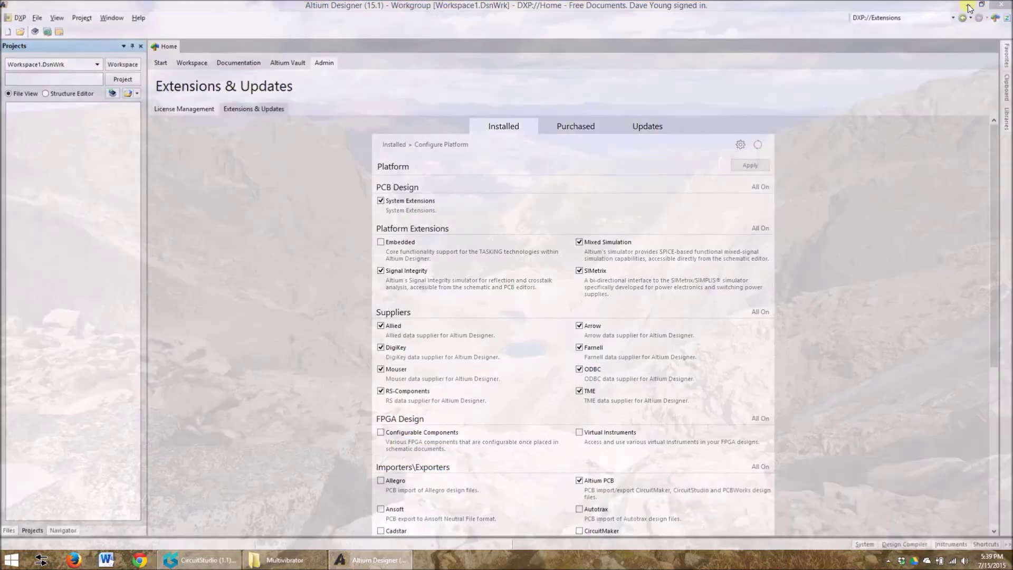
pyautogui.moveTo(285, 560)
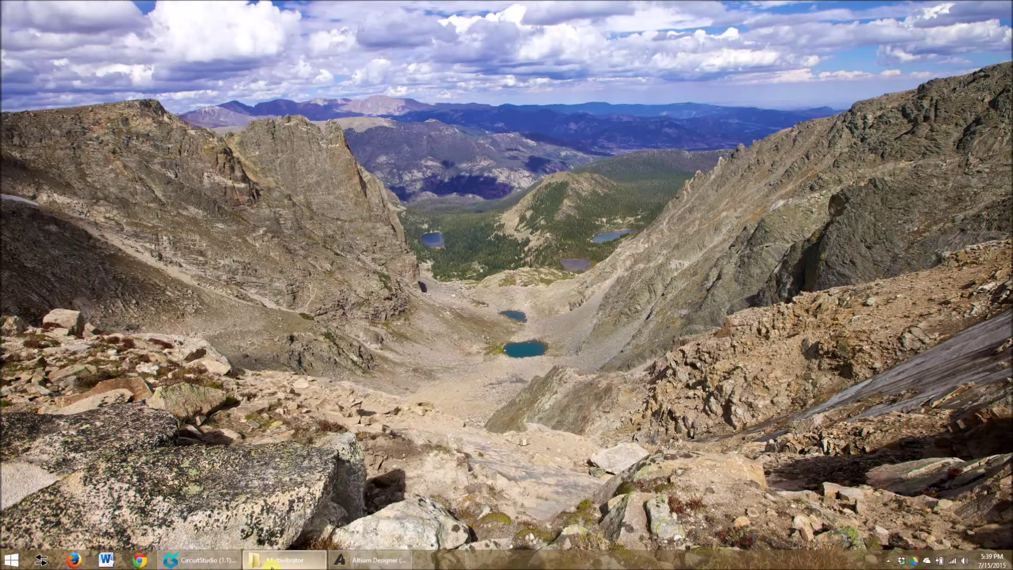
pyautogui.click(327, 509)
pyautogui.click(356, 354)
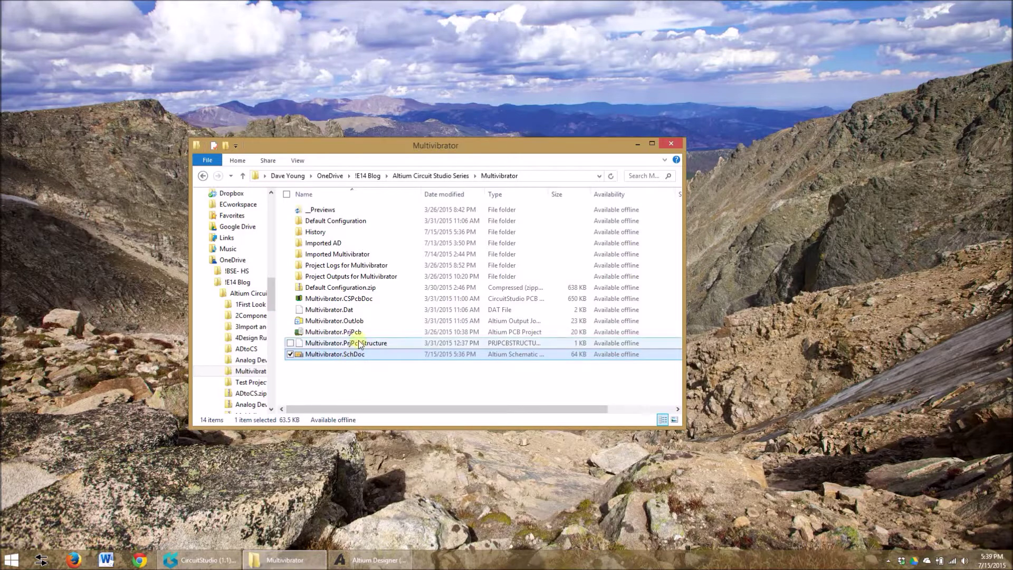
pyautogui.keyDown('ctrl'); pyautogui.click(364, 301); pyautogui.keyUp('ctrl')
pyautogui.moveTo(368, 361); pyautogui.dragTo(182, 56)
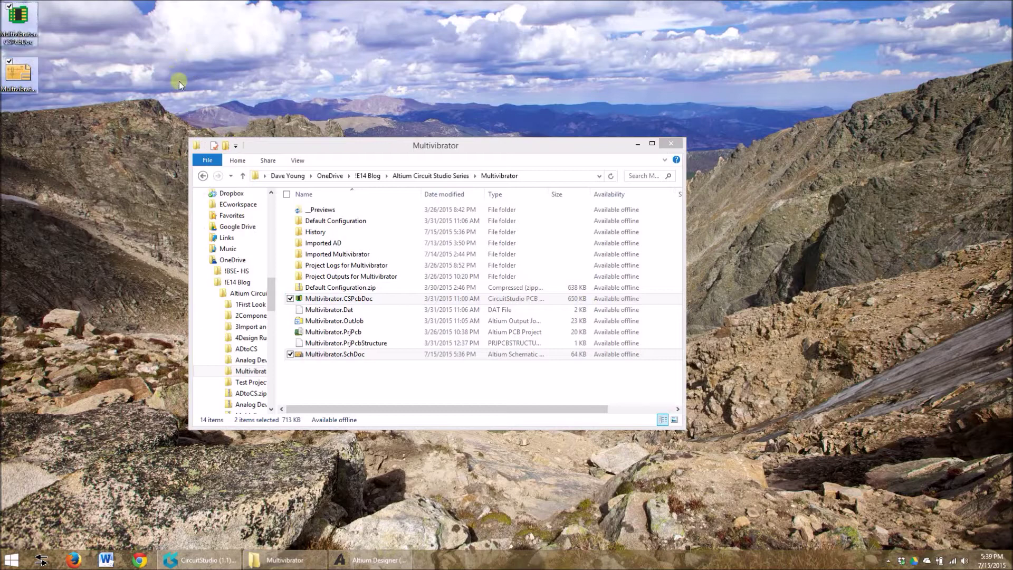
# Minimize the Multivibrator folder window and bring Altium Designer back to the front
pyautogui.click(636, 145)
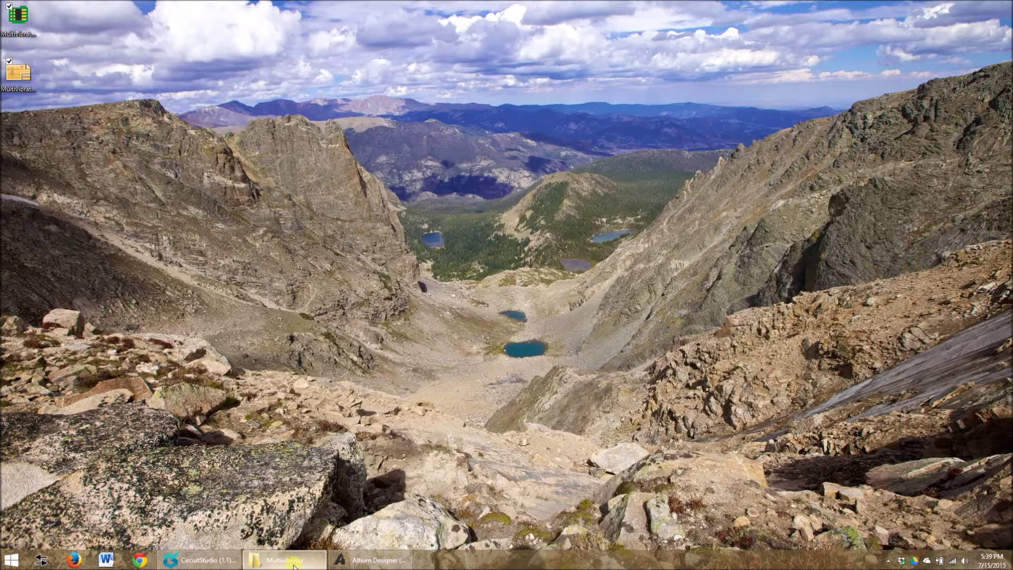
pyautogui.moveTo(293, 566)
pyautogui.moveTo(297, 543)
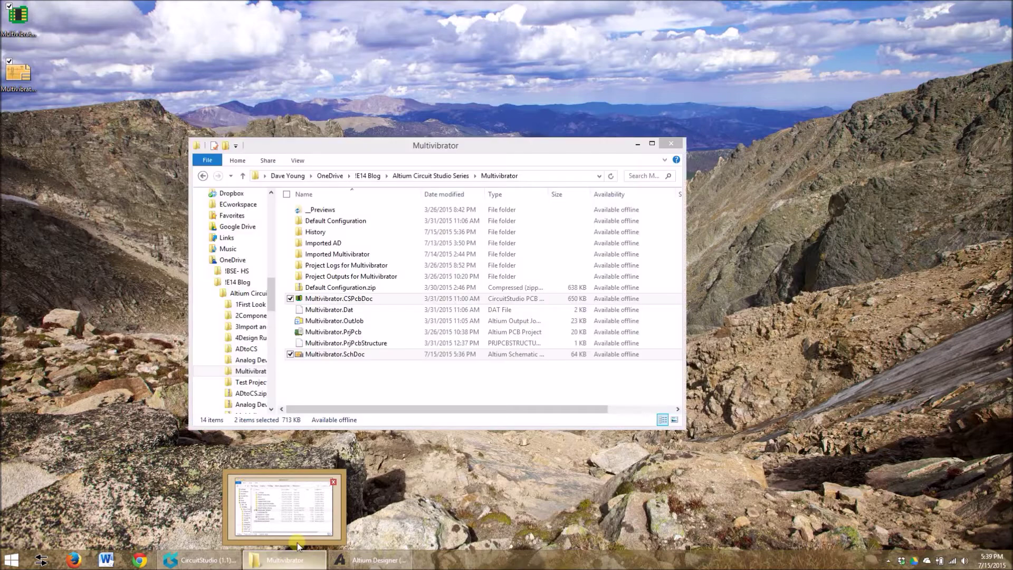
pyautogui.click(389, 564)
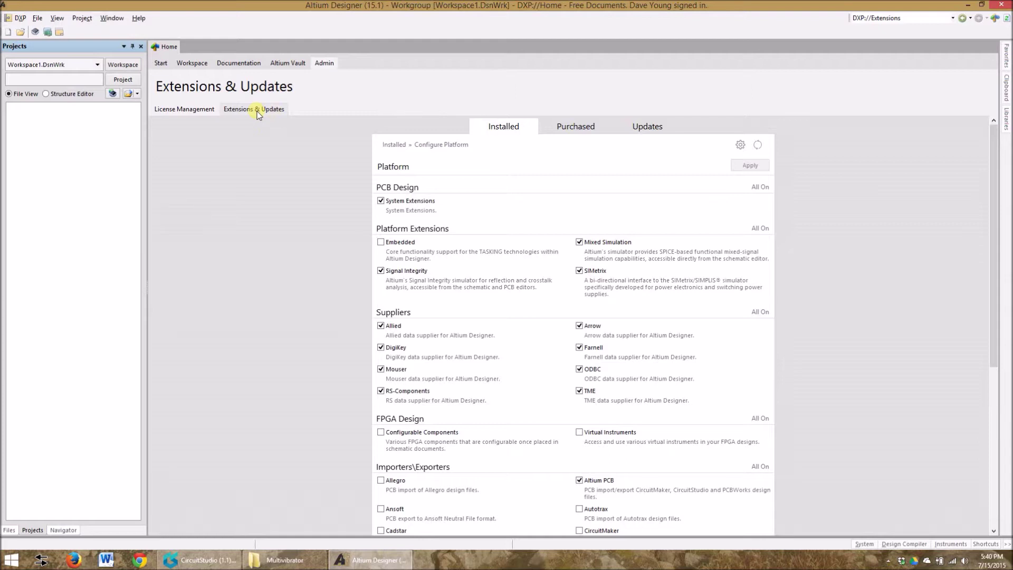
# Confirm the Altium PCB import/export extension is checked in the Configure Platform list
pyautogui.click(504, 127)
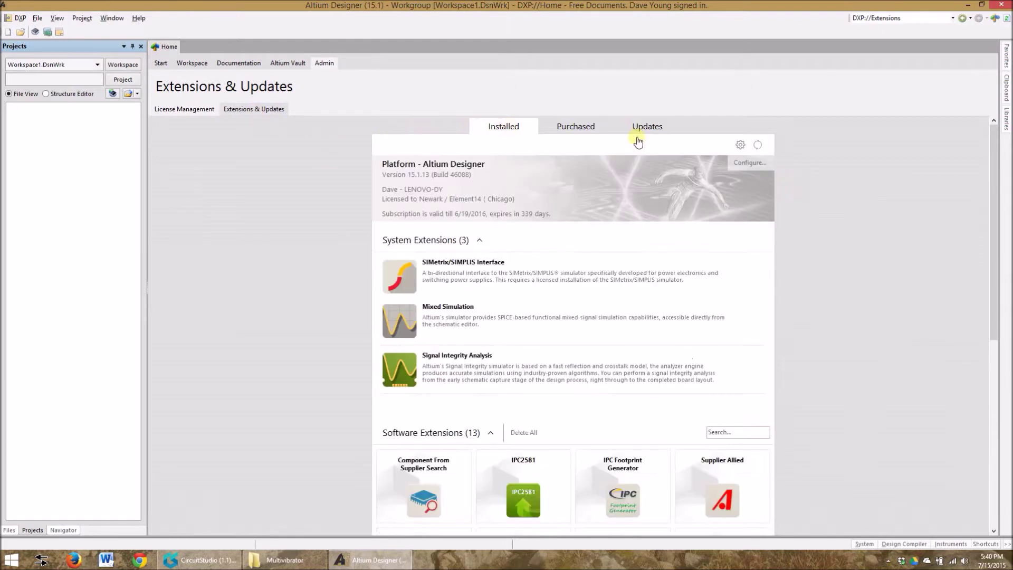
pyautogui.click(744, 165)
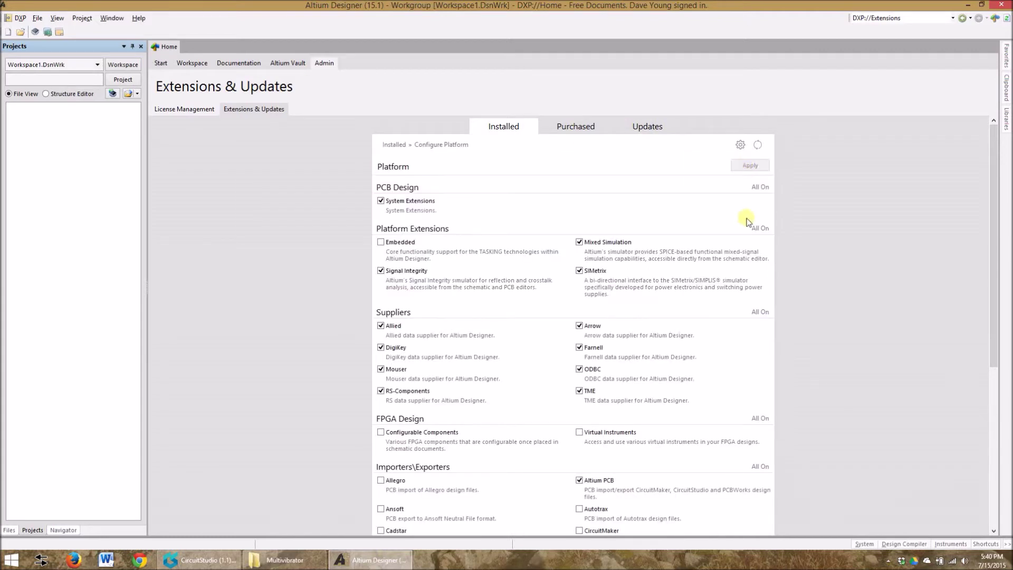
pyautogui.scroll(-5, 989, 142)
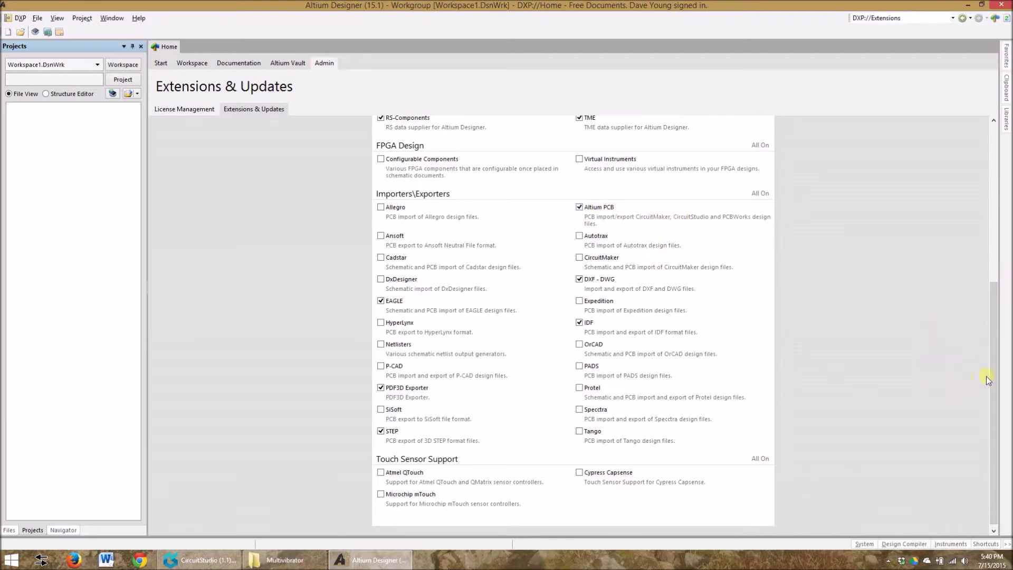
pyautogui.moveTo(995, 378); pyautogui.dragTo(985, 199)
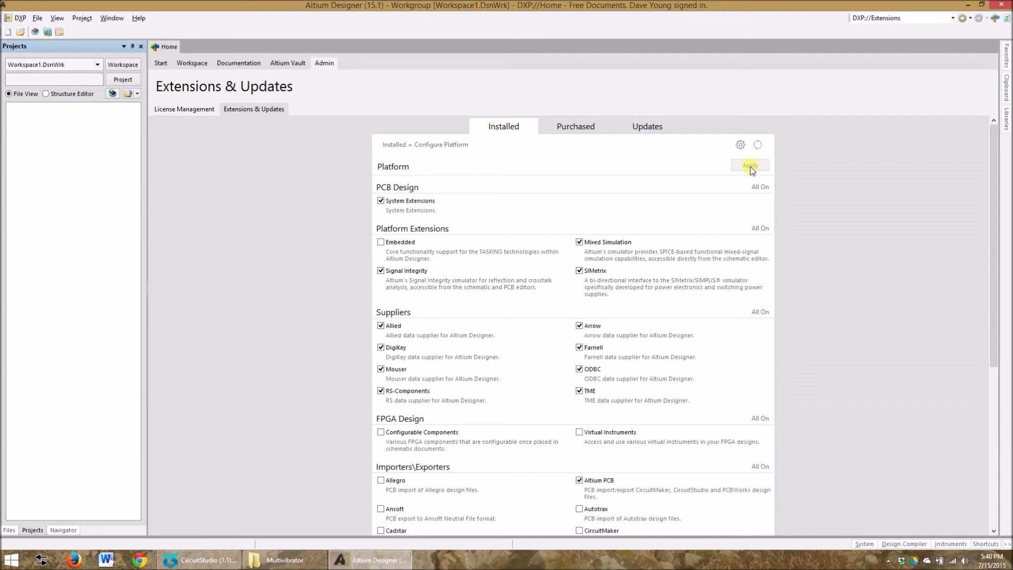
pyautogui.click(38, 19)
# Create a PCB Project from the <Default> template named CS_to_AD, saved on the desktop
pyautogui.moveTo(53, 30)
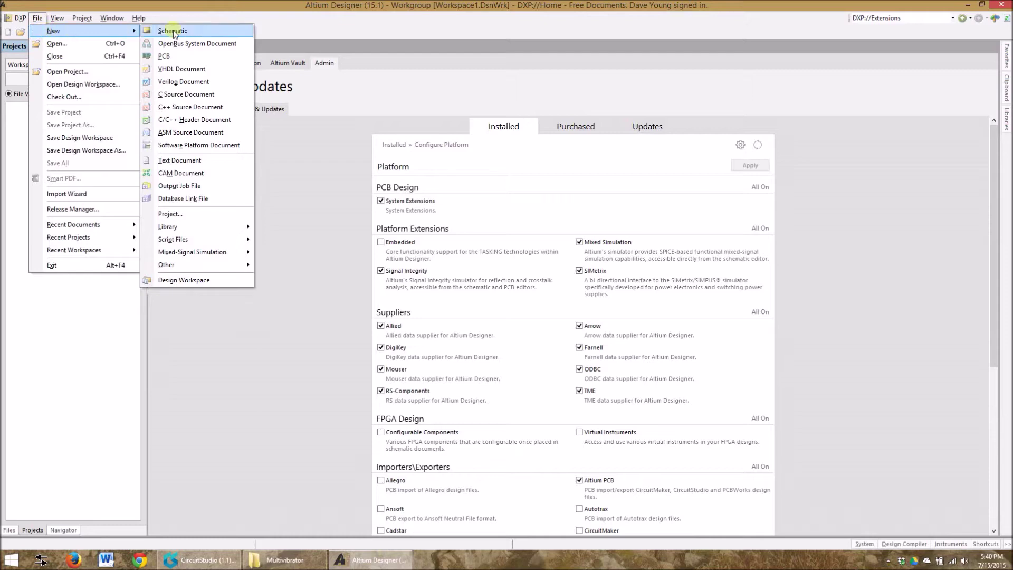
pyautogui.click(217, 214)
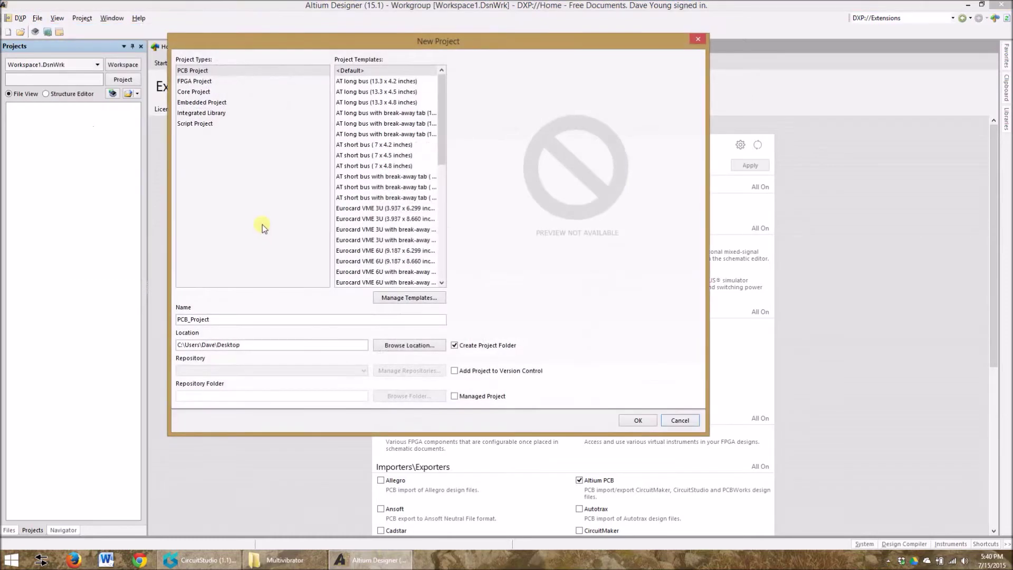
pyautogui.click(208, 71)
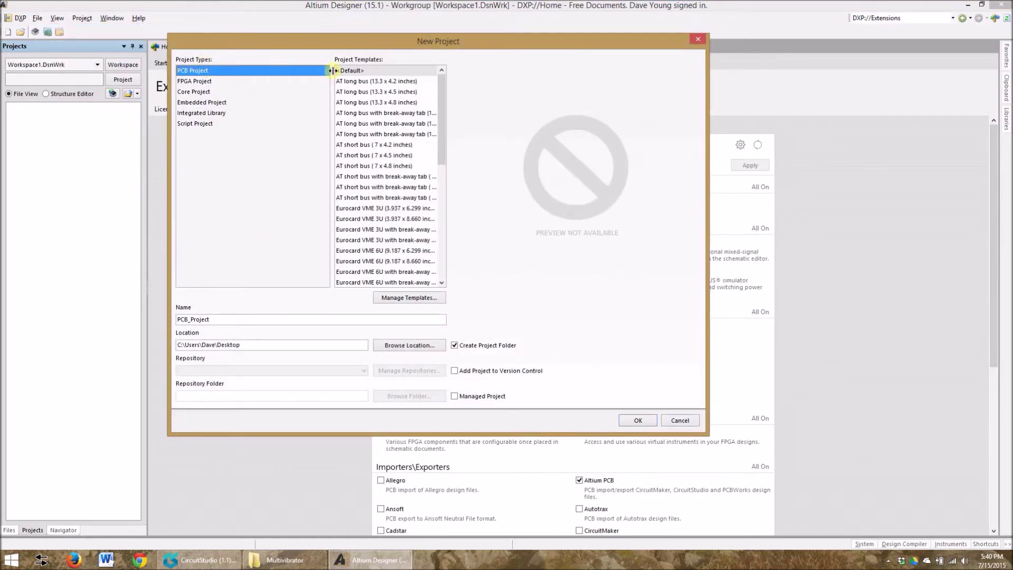
pyautogui.click(374, 72)
pyautogui.click(293, 346)
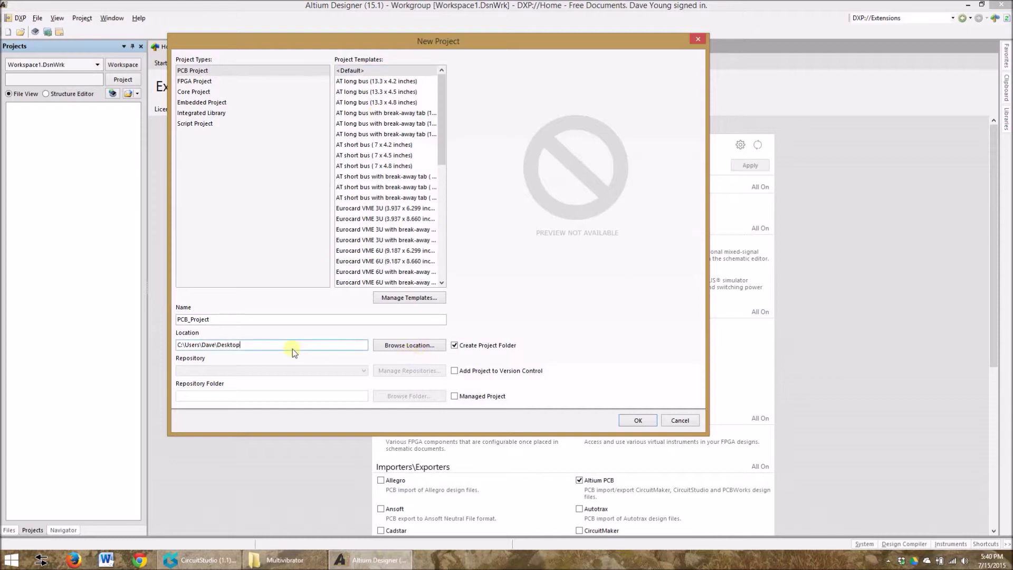
pyautogui.doubleClick(219, 319)
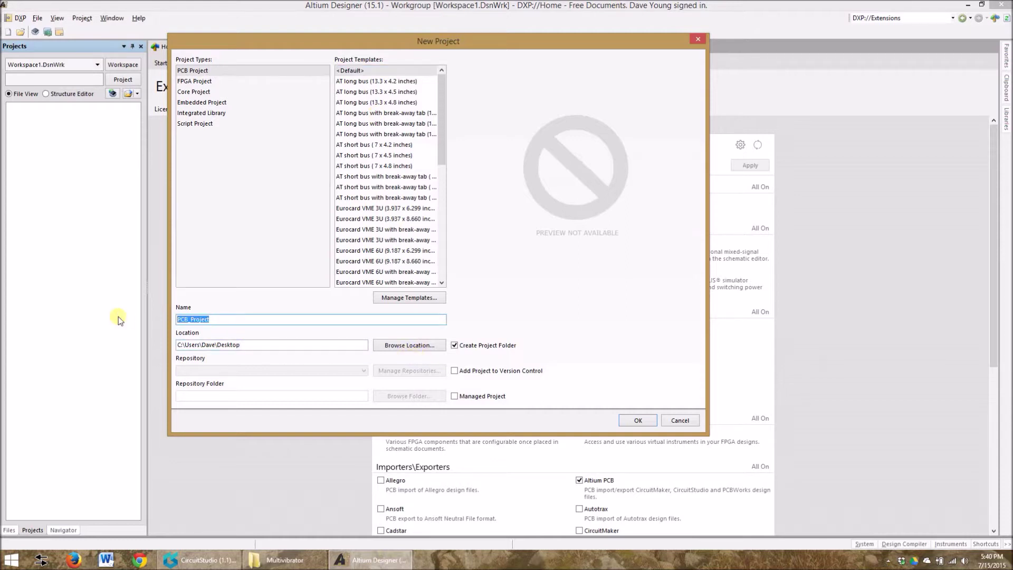
pyautogui.write('CS_to_AD')
pyautogui.click(626, 419)
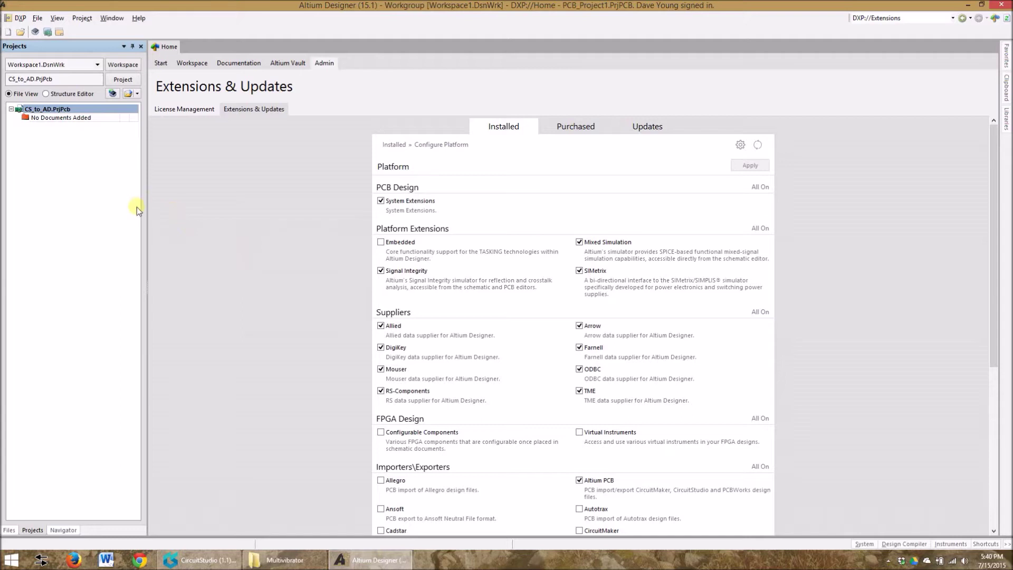
# Drag the desktop Multivibrator schematic and PCB files into the CS_to_AD folder, then return to Altium
pyautogui.rightClick(48, 111)
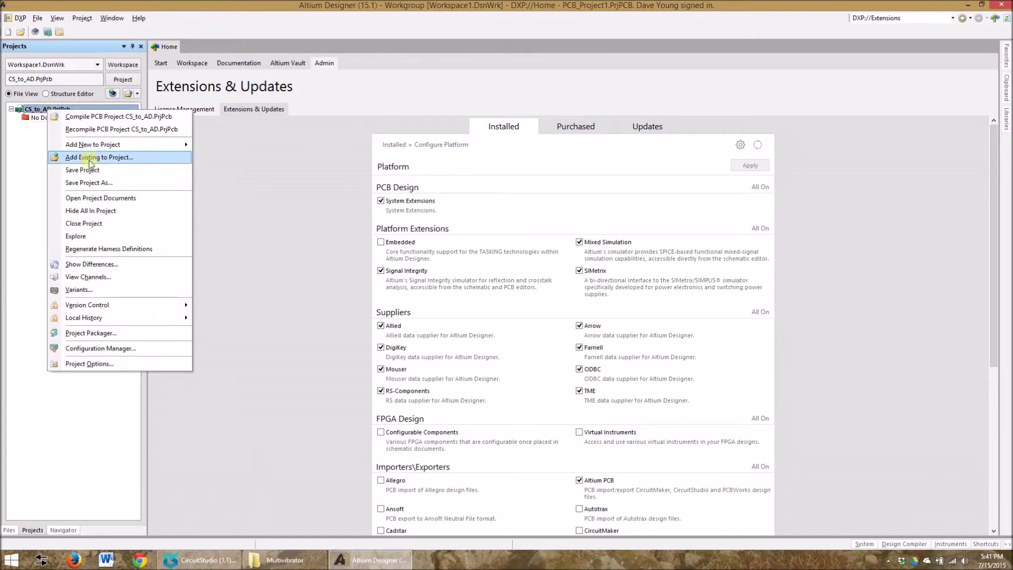
pyautogui.click(29, 163)
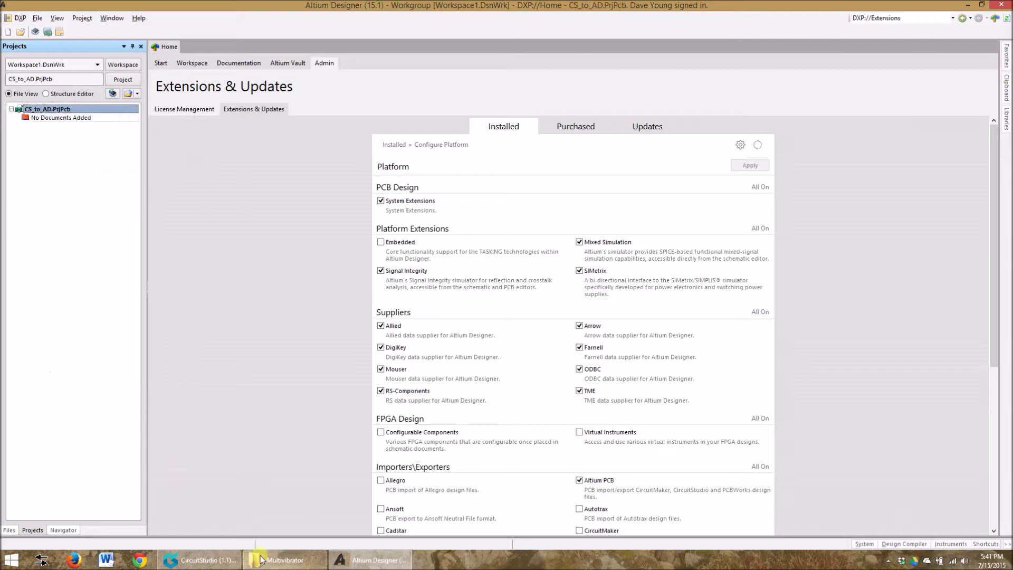
pyautogui.click(967, 4)
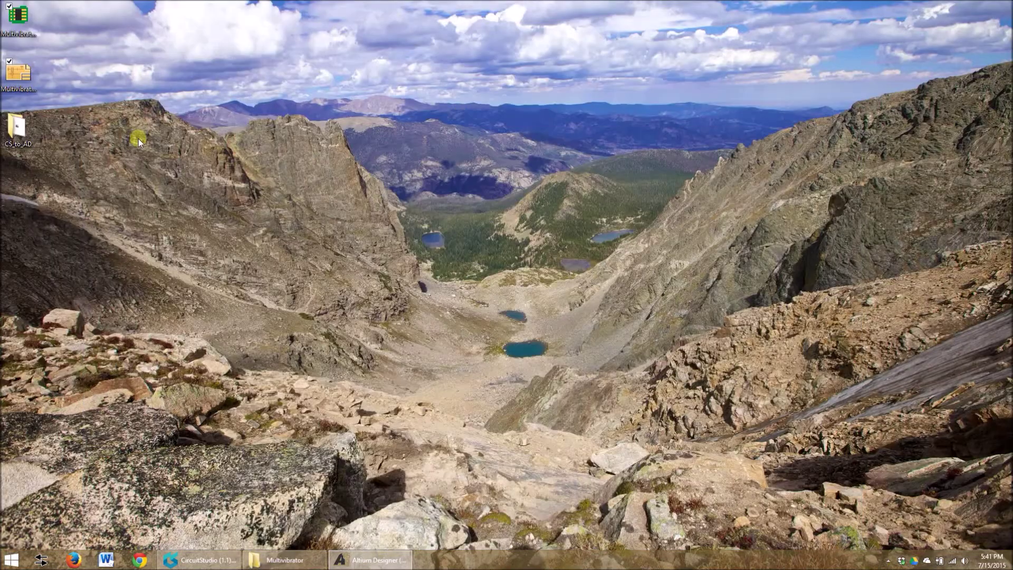
pyautogui.moveTo(53, 131); pyautogui.dragTo(17, 124)
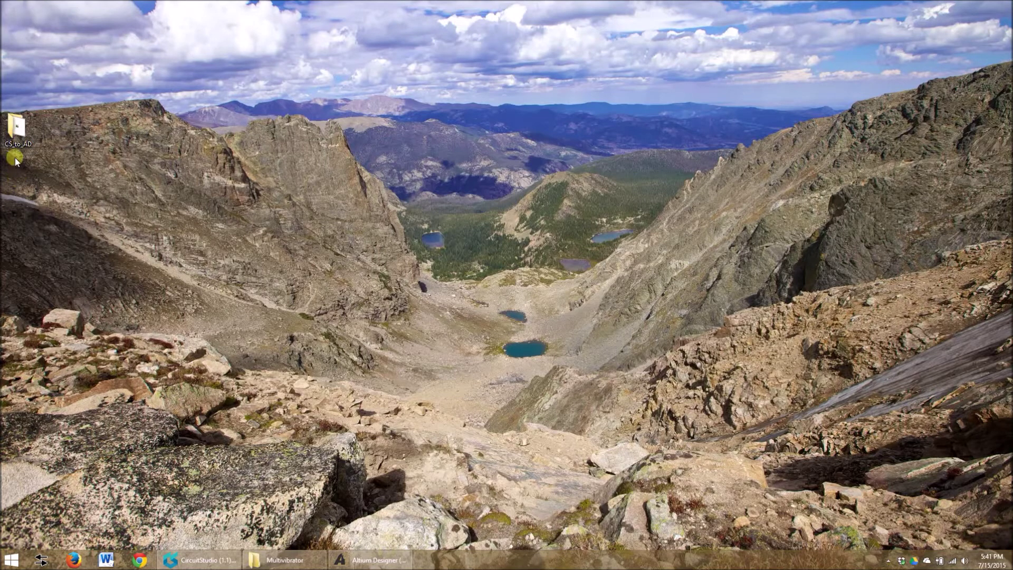
pyautogui.click(364, 559)
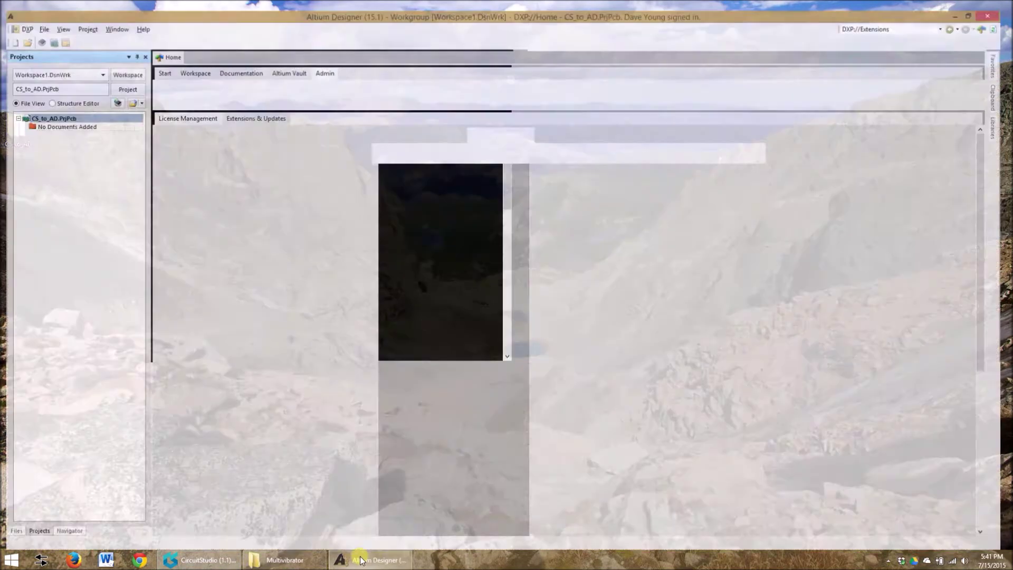
pyautogui.rightClick(50, 110)
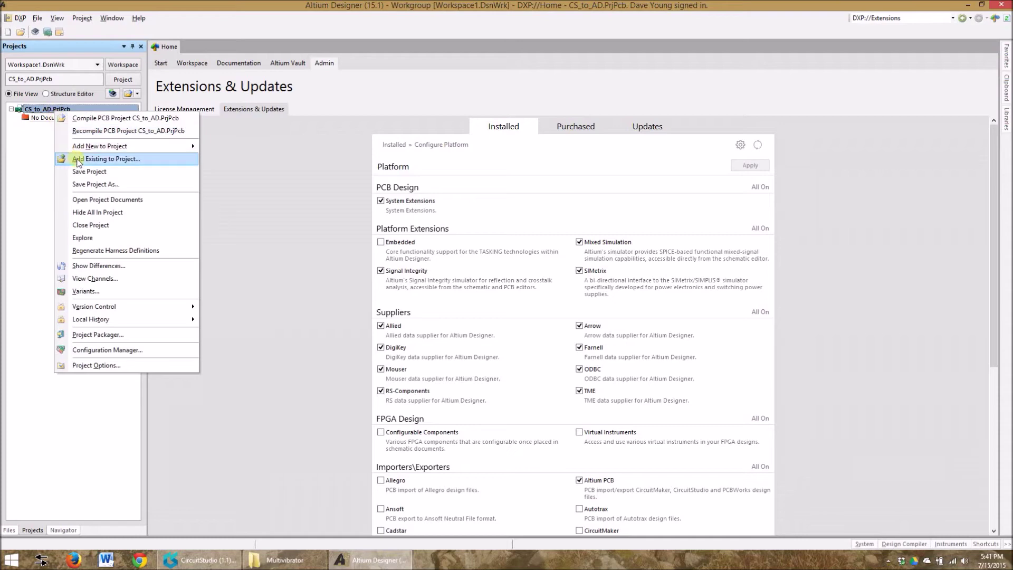
# Add Multivibrator.SchDoc from Desktop\CS_to_AD to the project, open it, then switch to CircuitStudio
pyautogui.click(78, 162)
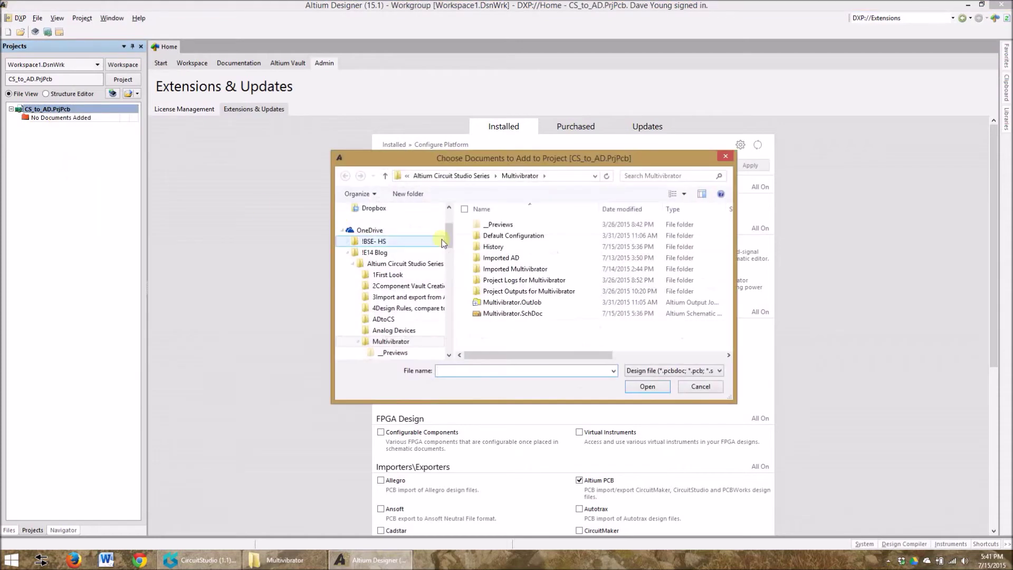
pyautogui.moveTo(448, 233); pyautogui.dragTo(441, 207)
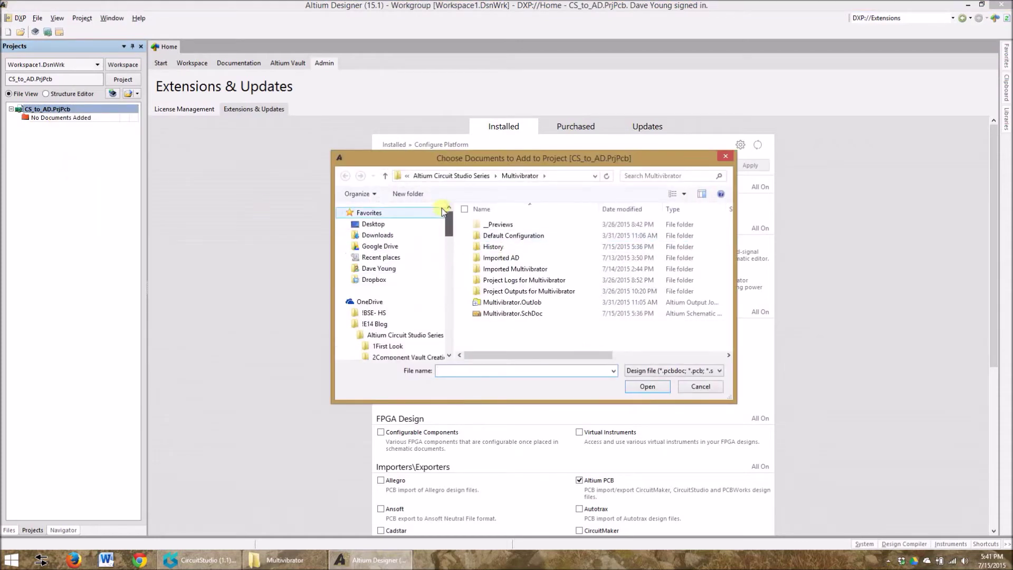
pyautogui.click(396, 224)
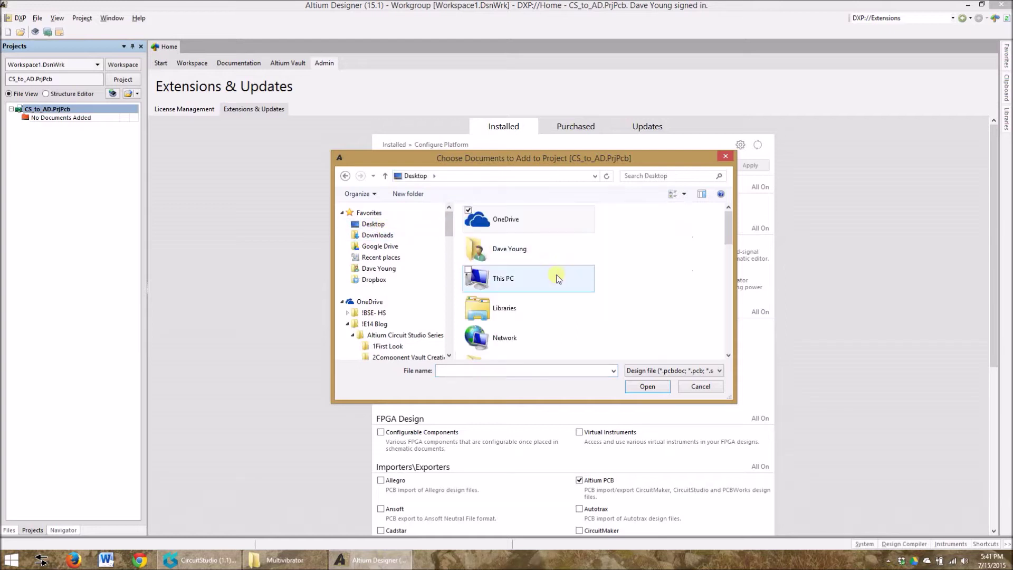
pyautogui.moveTo(729, 224); pyautogui.dragTo(732, 275)
pyautogui.doubleClick(535, 258)
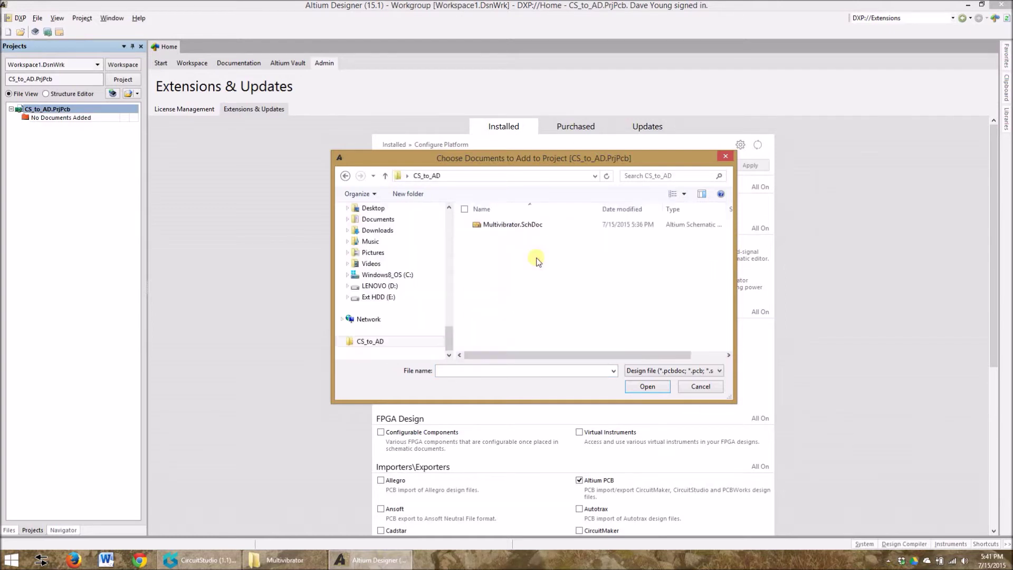
pyautogui.click(514, 226)
pyautogui.click(648, 386)
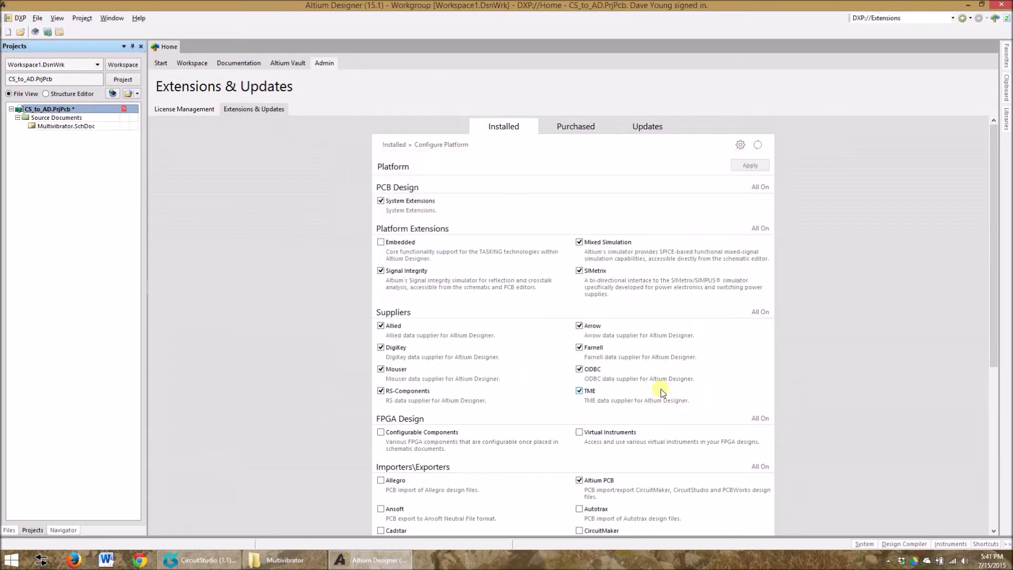
pyautogui.doubleClick(49, 127)
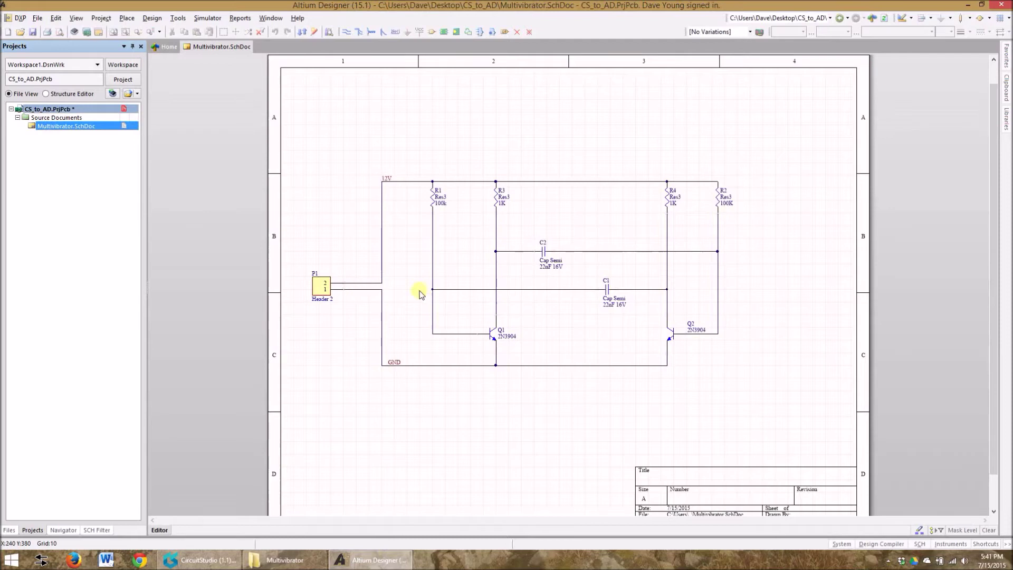
pyautogui.click(191, 565)
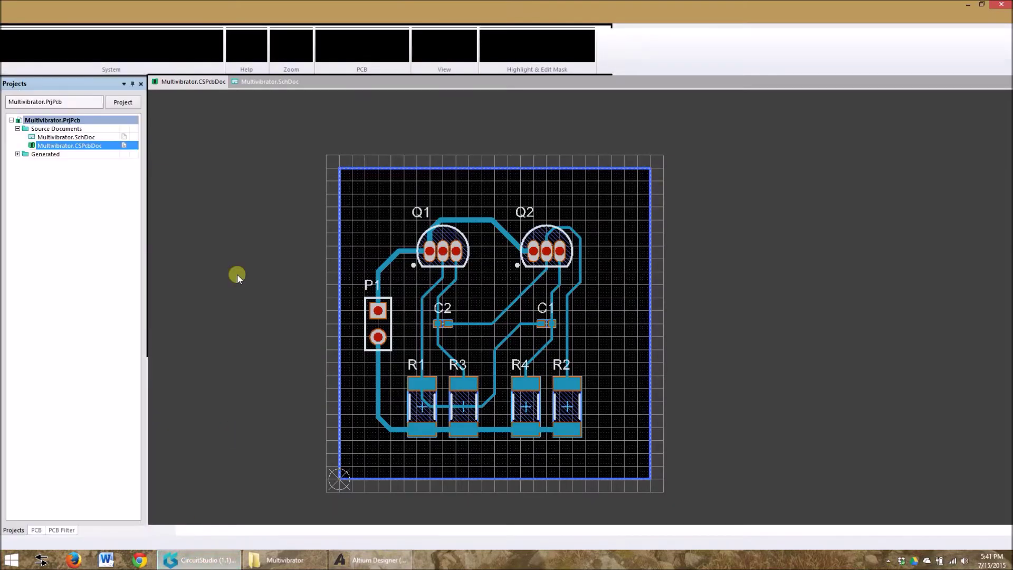
pyautogui.click(270, 85)
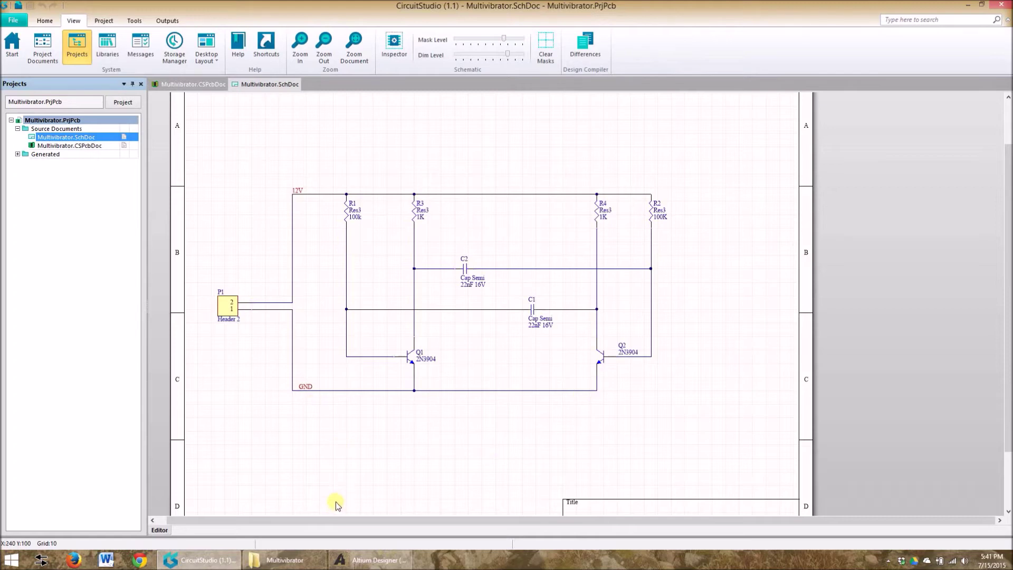
pyautogui.click(364, 561)
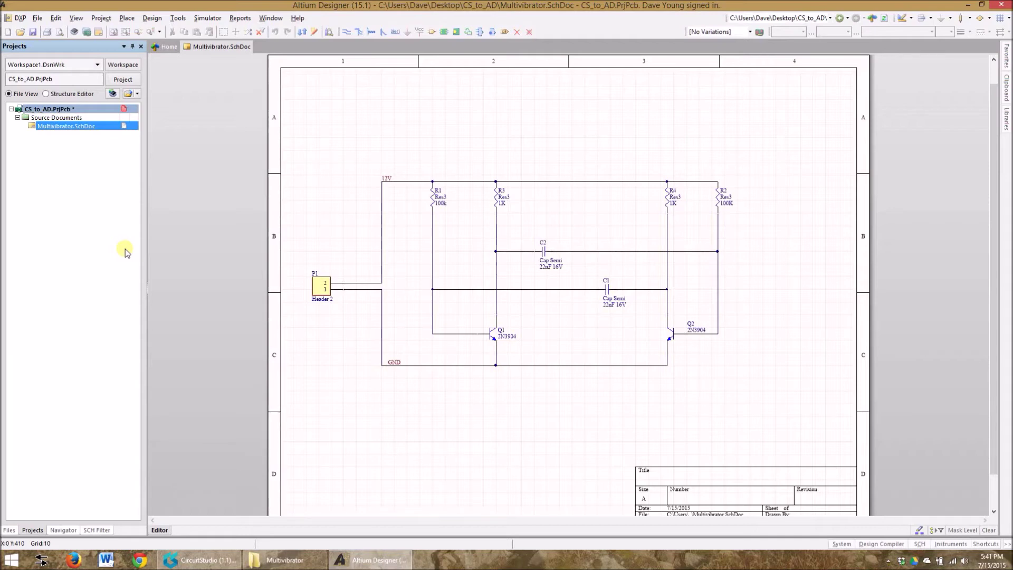
# Add a new blank PCB document, PCB1.PcbDoc, to the CS_to_AD project
pyautogui.rightClick(66, 109)
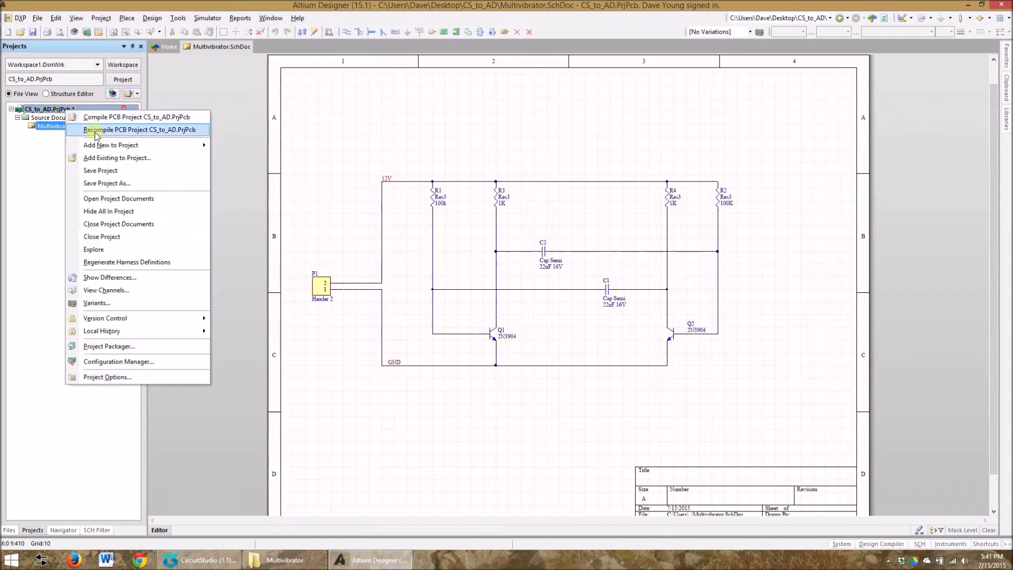
pyautogui.moveTo(122, 146)
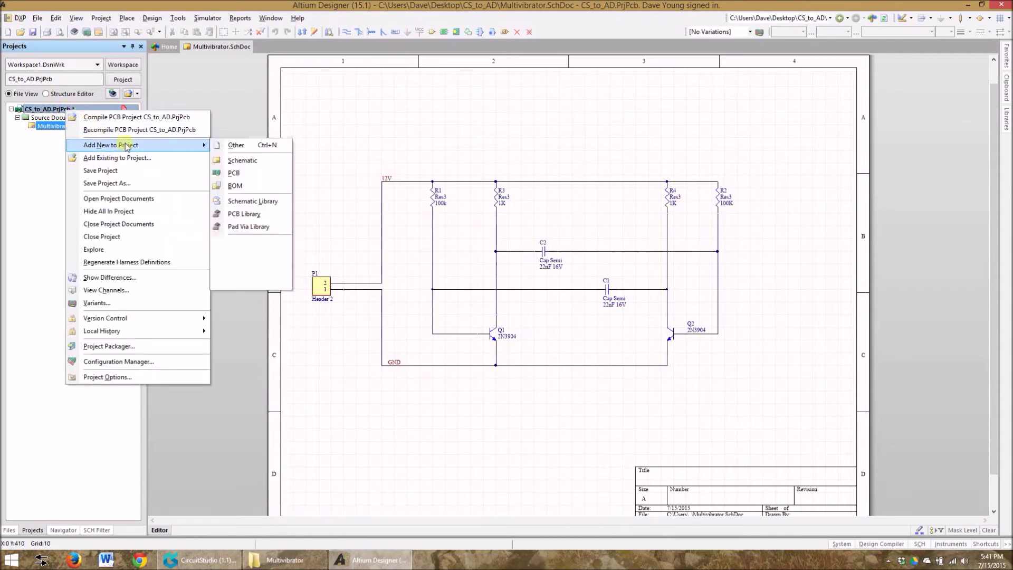
pyautogui.click(233, 175)
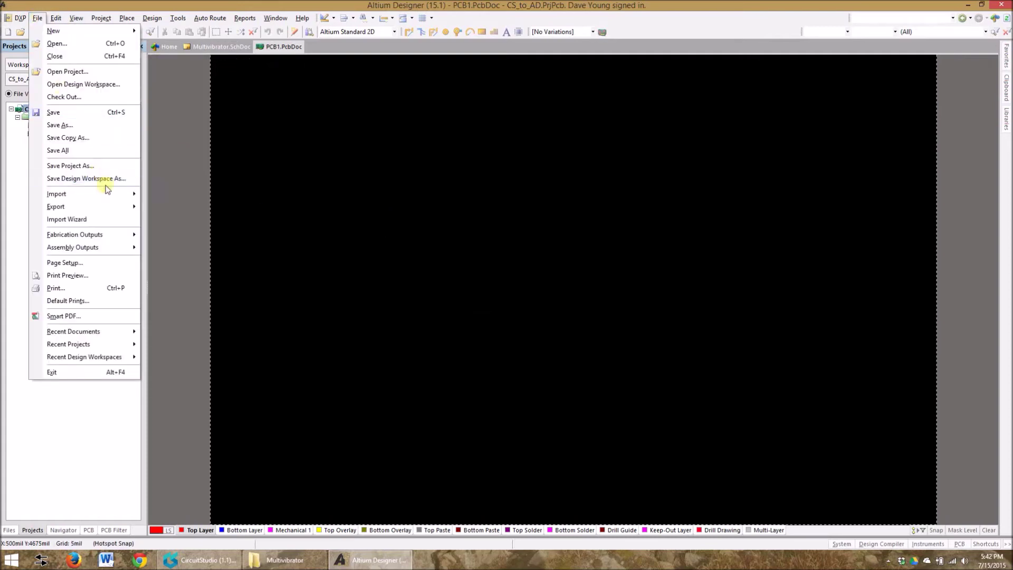
# Import Multivibrator.CSPcbDoc from Desktop\CS_to_AD into PCB1.PcbDoc and dismiss the completion message
pyautogui.moveTo(108, 194)
pyautogui.click(158, 192)
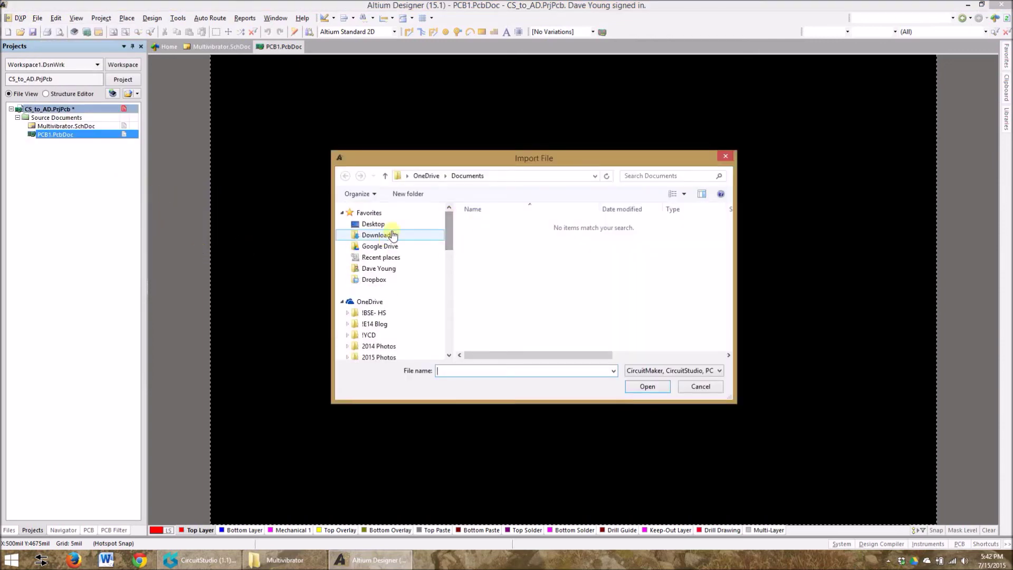
pyautogui.click(387, 224)
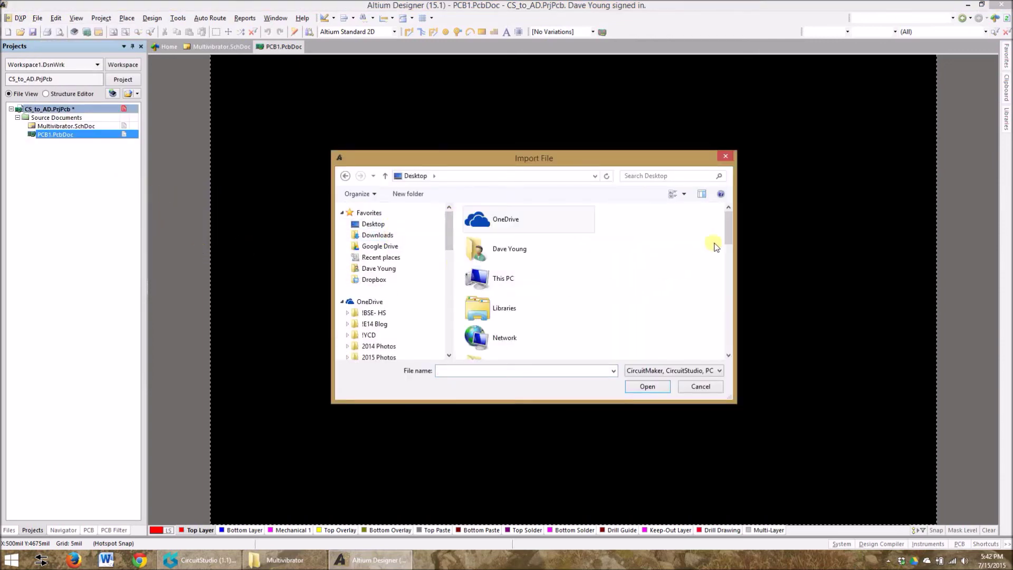
pyautogui.moveTo(728, 232); pyautogui.dragTo(737, 276)
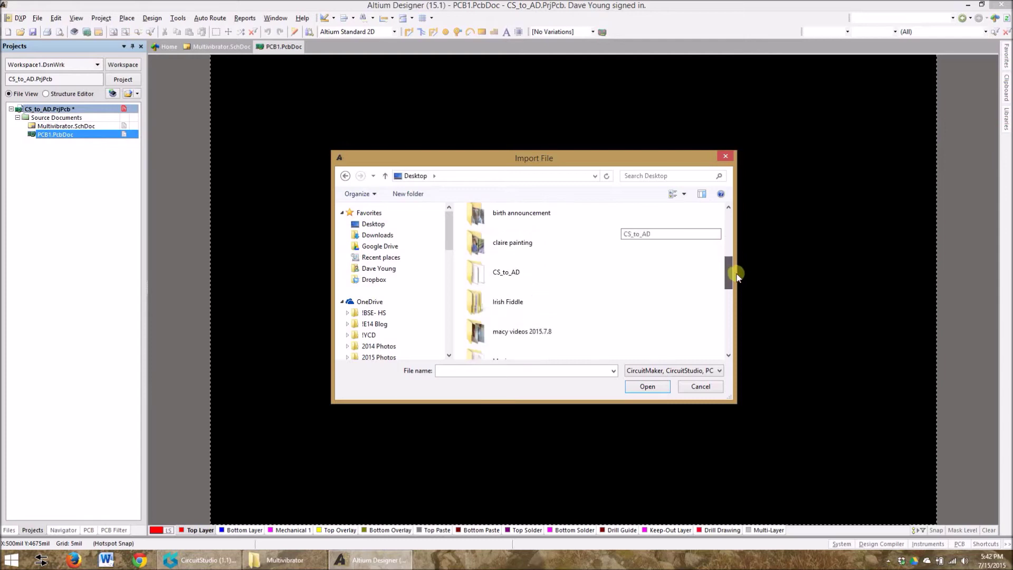
pyautogui.doubleClick(514, 271)
pyautogui.click(510, 240)
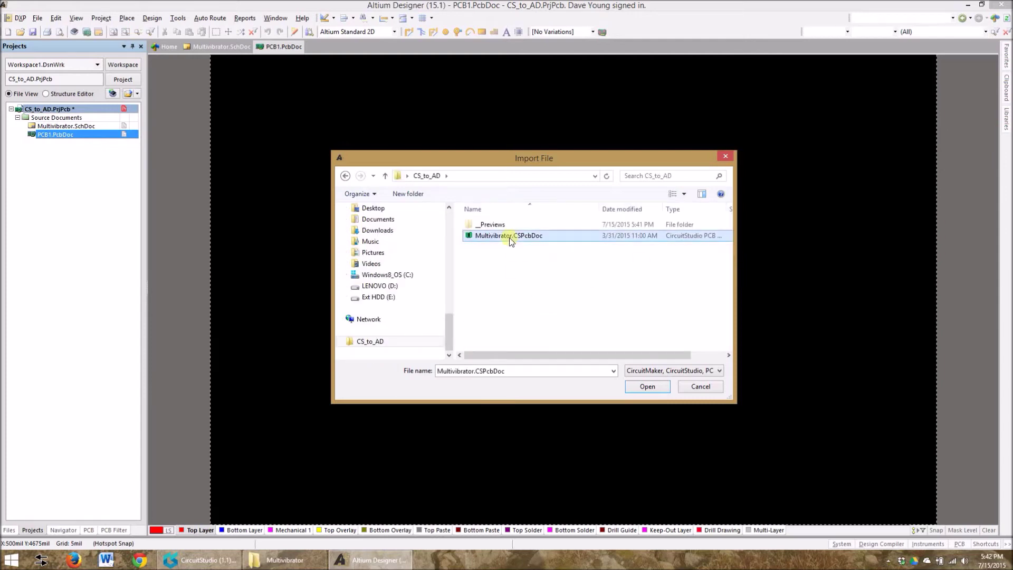
pyautogui.click(647, 385)
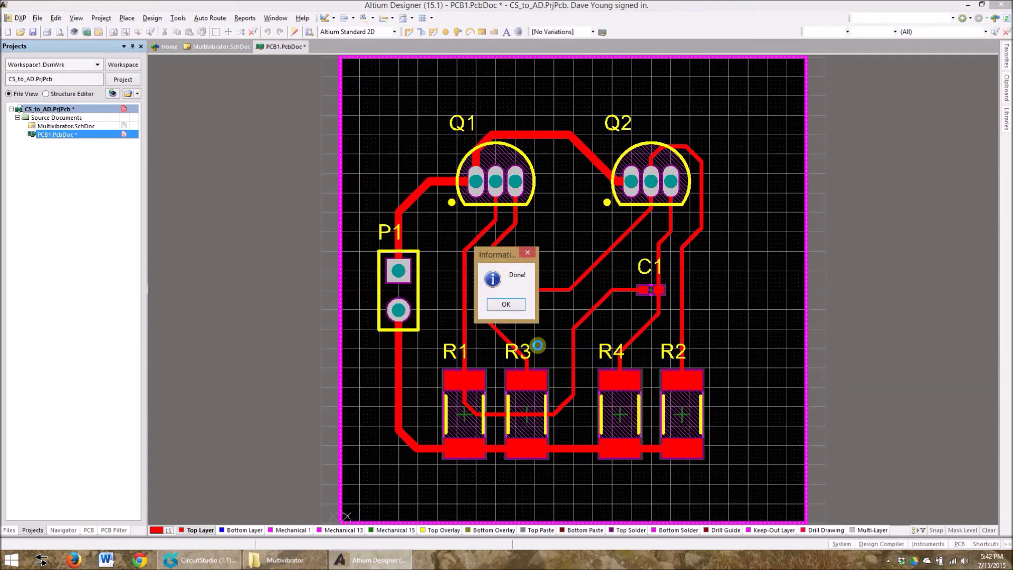
pyautogui.click(506, 304)
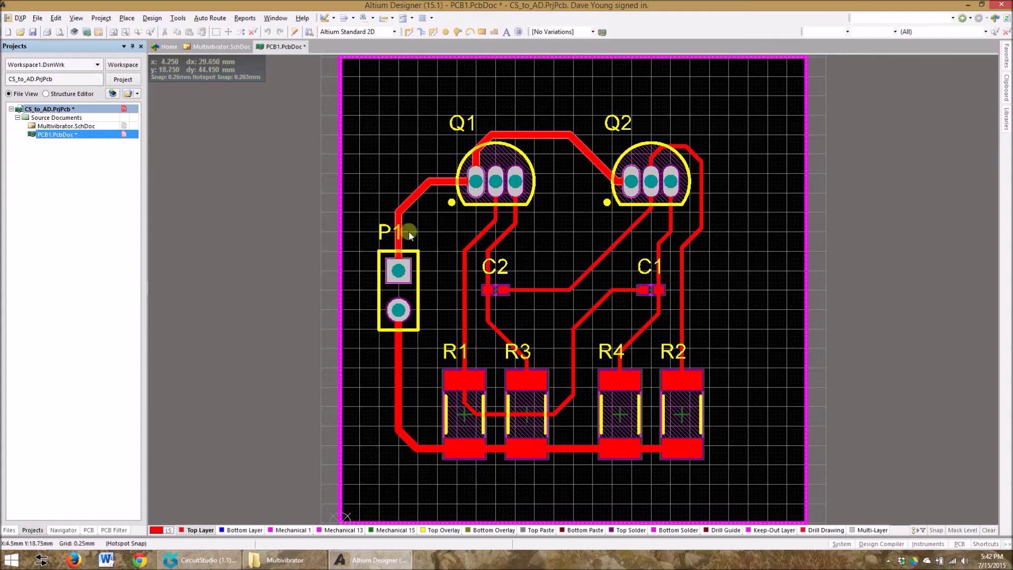
pyautogui.click(391, 32)
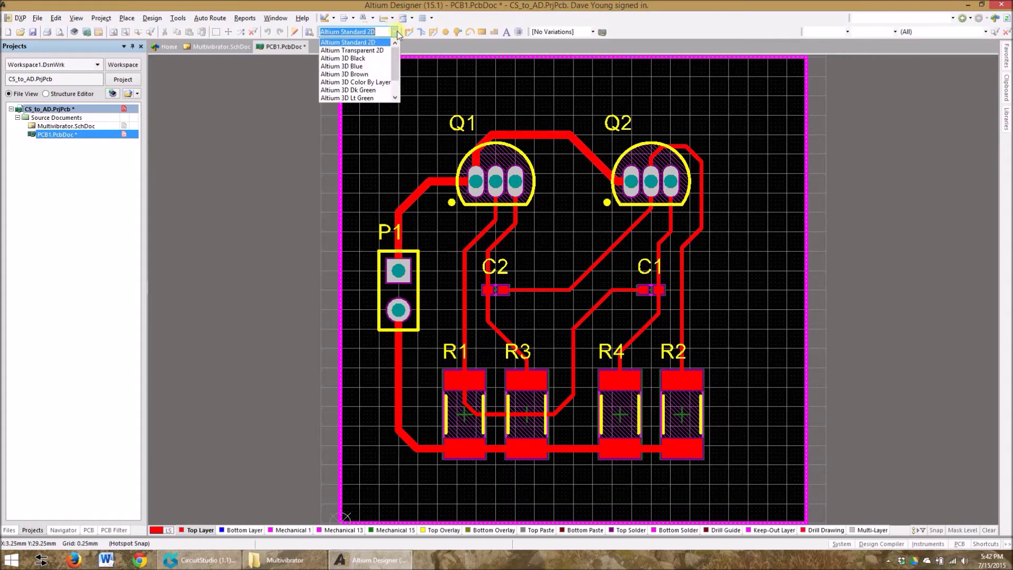
pyautogui.click(378, 98)
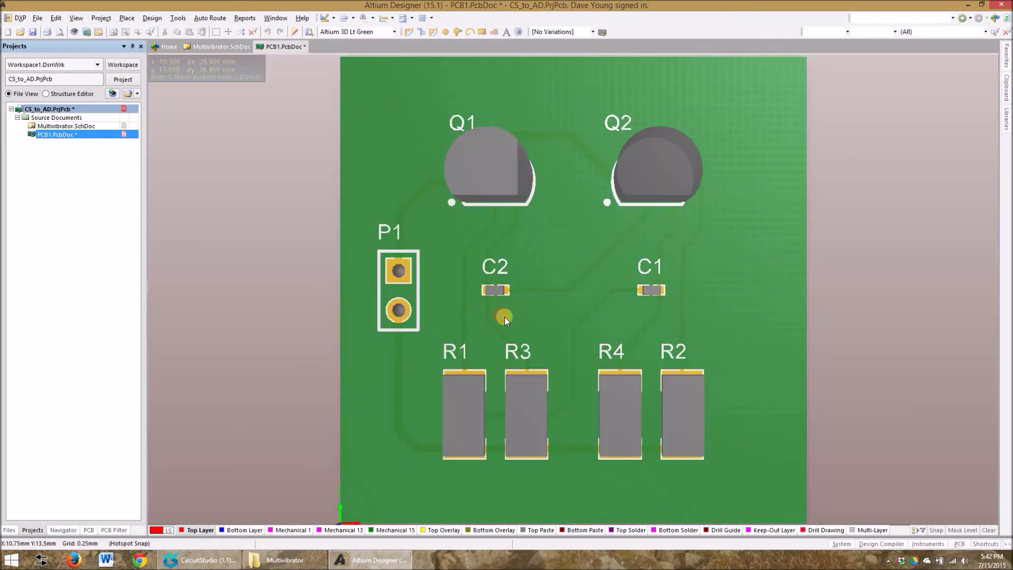
pyautogui.press('shift')
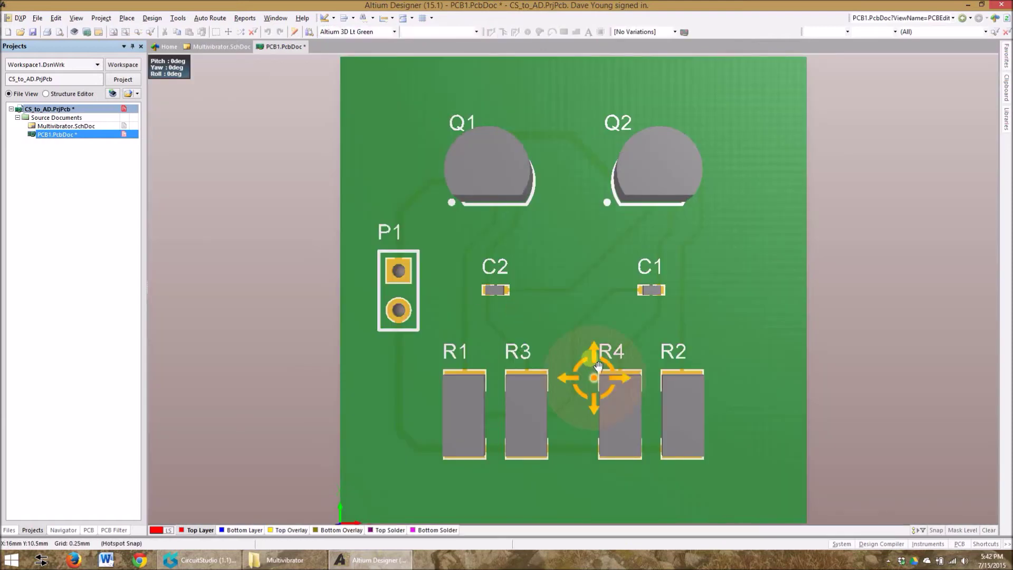
pyautogui.keyDown('shift'); pyautogui.moveTo(593, 376); pyautogui.dragTo(657, 374, button='right'); pyautogui.keyUp('shift')
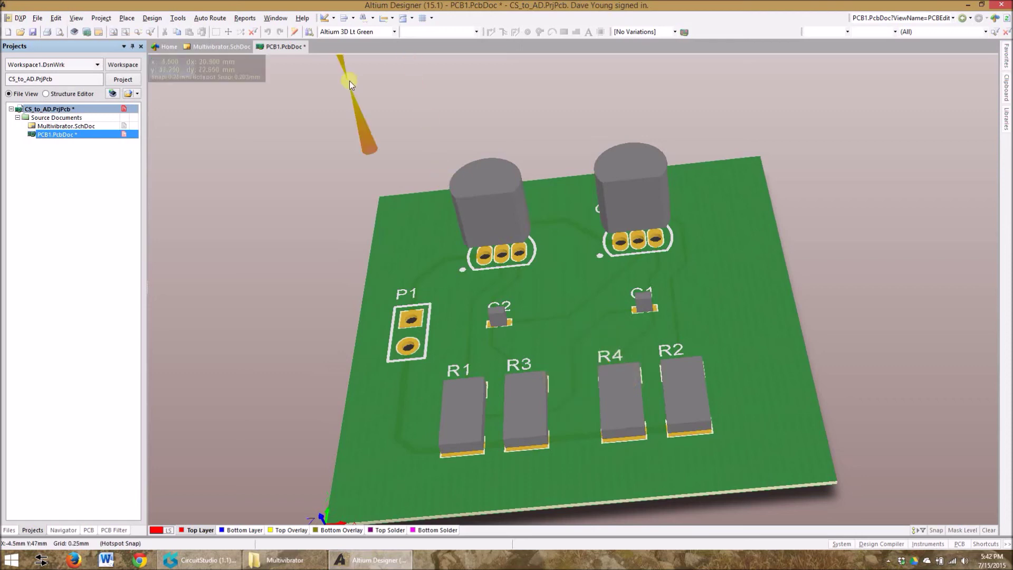
pyautogui.click(394, 31)
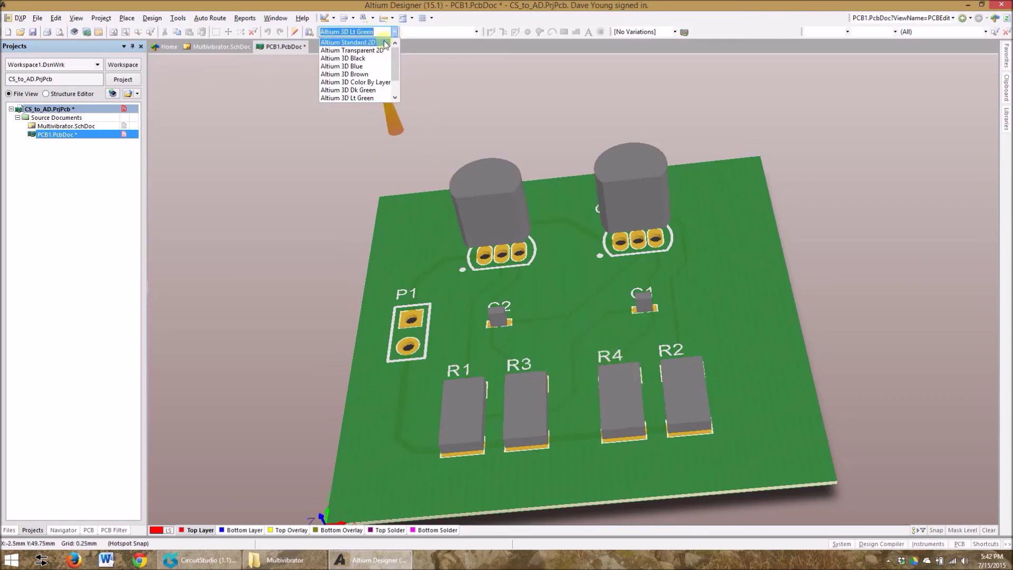
pyautogui.click(382, 42)
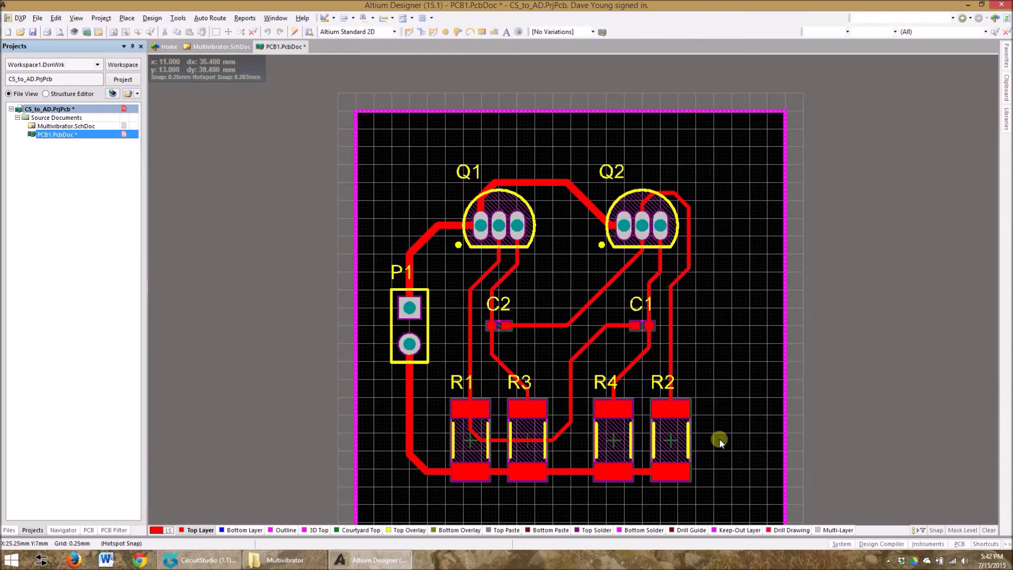
pyautogui.hotkey('shift', 'h')
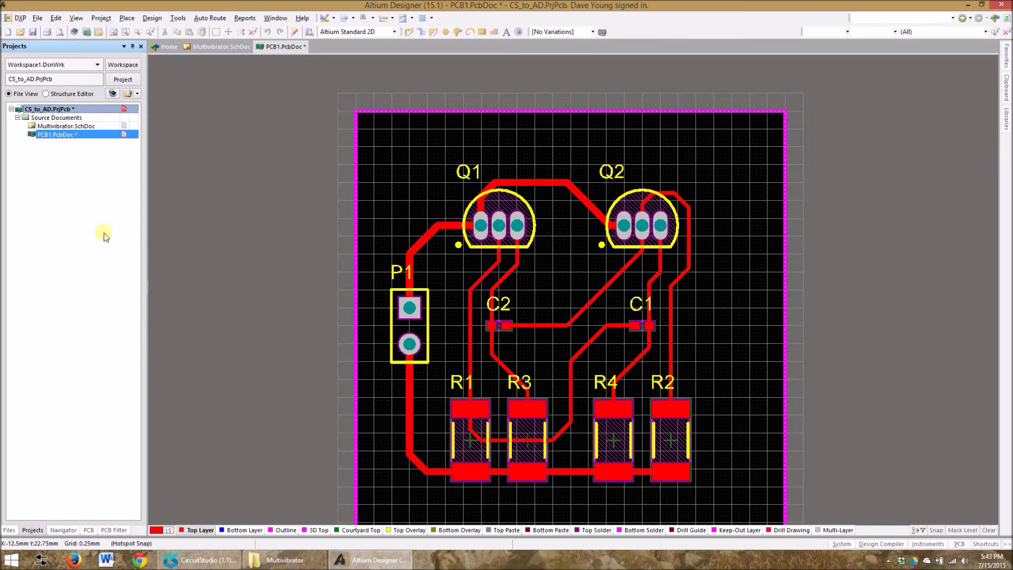
# Save PCB1 under the name Multivibrator.PcbDoc in the CS_to_AD folder
pyautogui.click(32, 32)
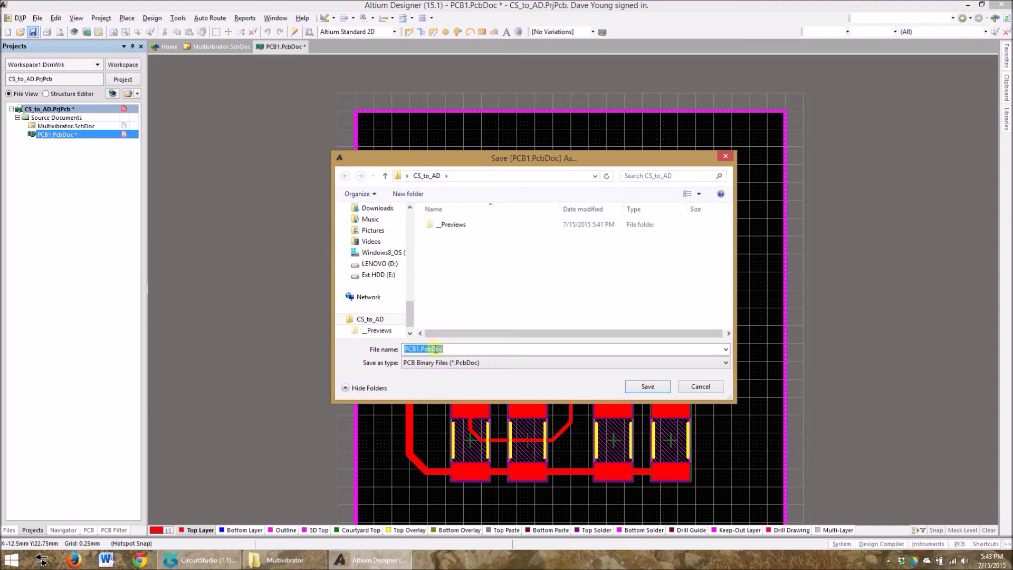
pyautogui.doubleClick(413, 349)
pyautogui.write('Multivibrator')
pyautogui.click(660, 386)
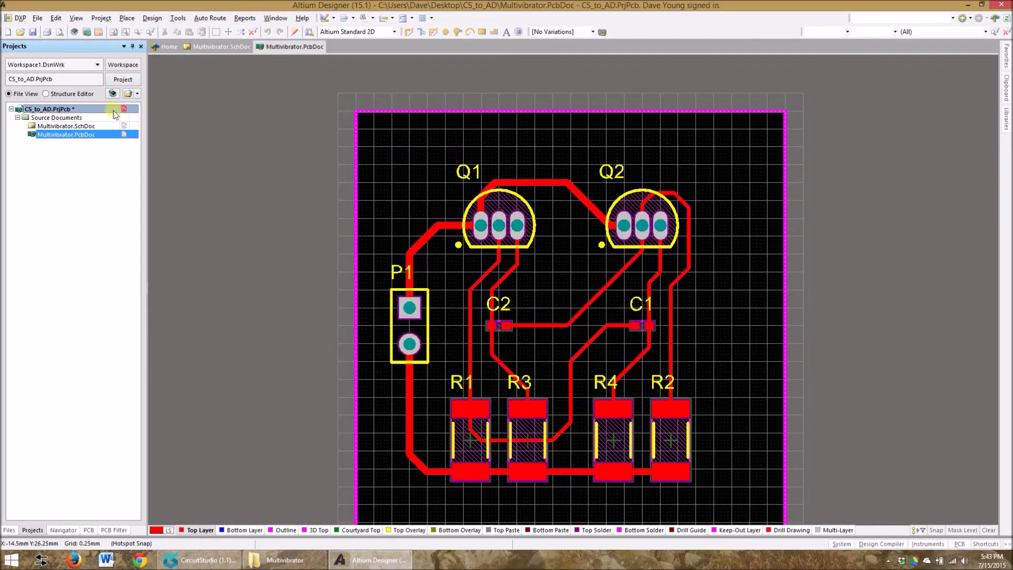
pyautogui.rightClick(116, 115)
# Save the CS_to_AD project and compare the schematic against Multivibrator.PcbDoc
pyautogui.click(143, 173)
pyautogui.rightClick(66, 113)
pyautogui.click(130, 280)
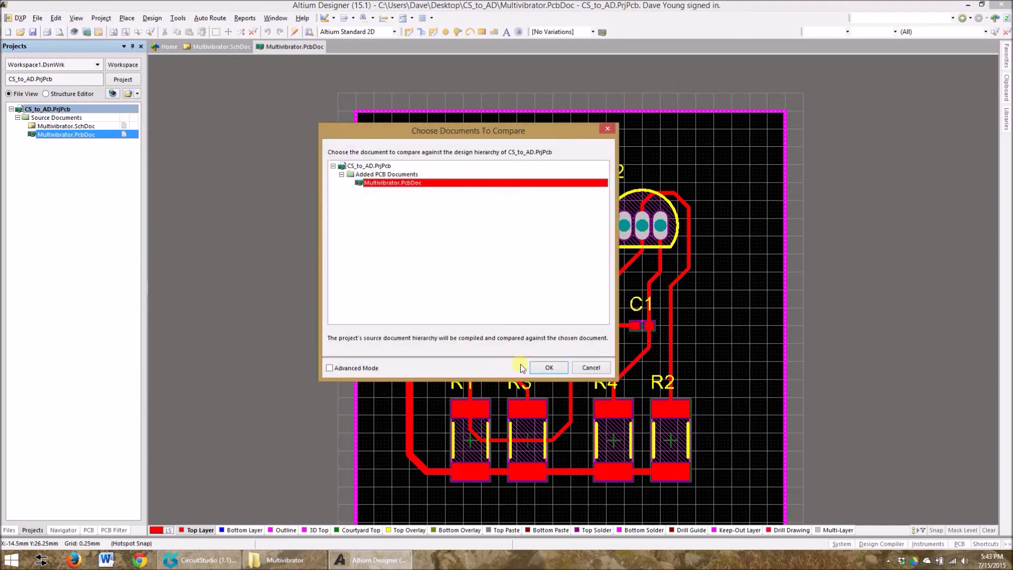
pyautogui.click(546, 367)
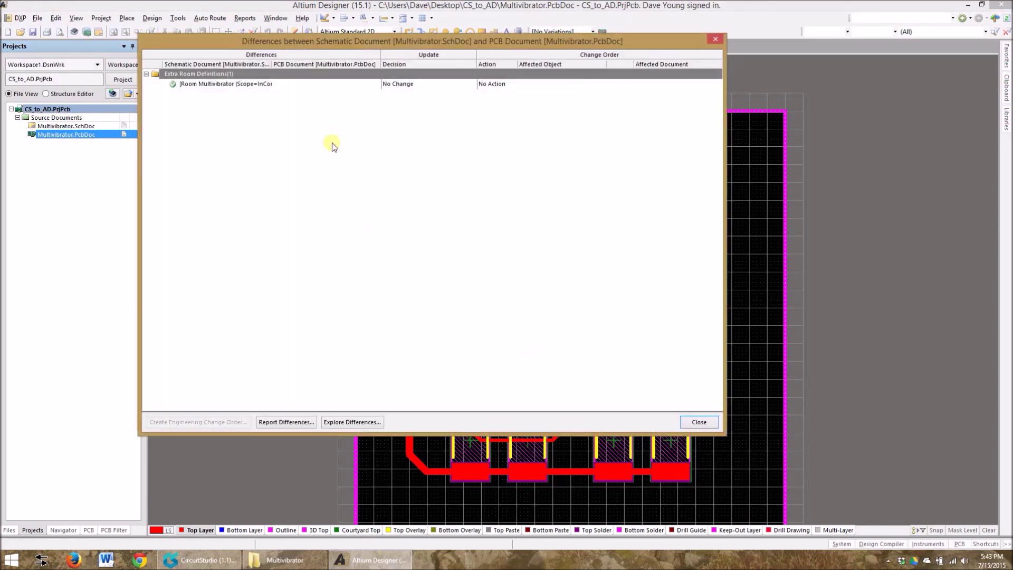
# Push the Room Multivibrator difference to the PCB via an executed ECO, then save the board
pyautogui.click(337, 83)
pyautogui.click(429, 83)
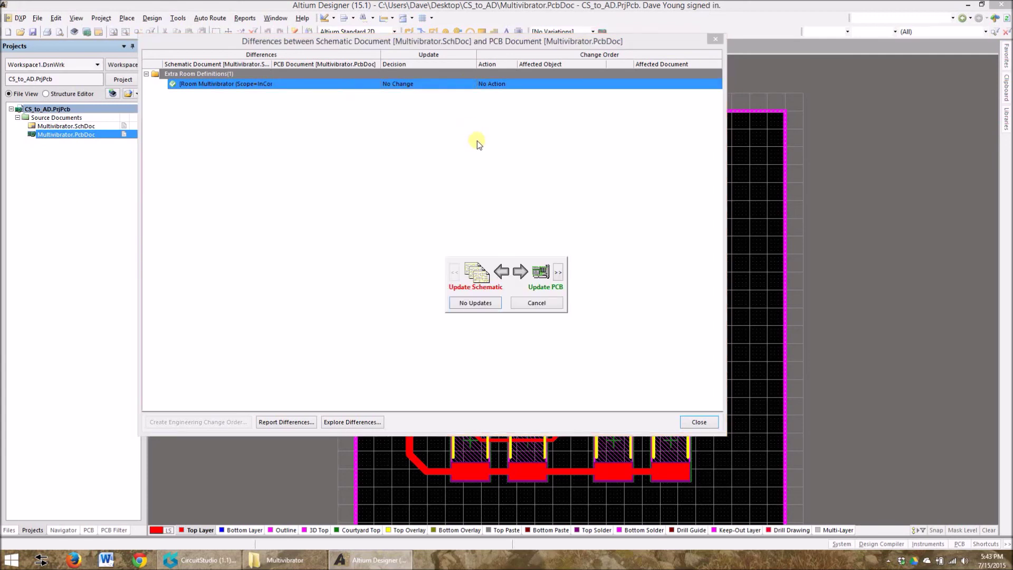
pyautogui.click(541, 272)
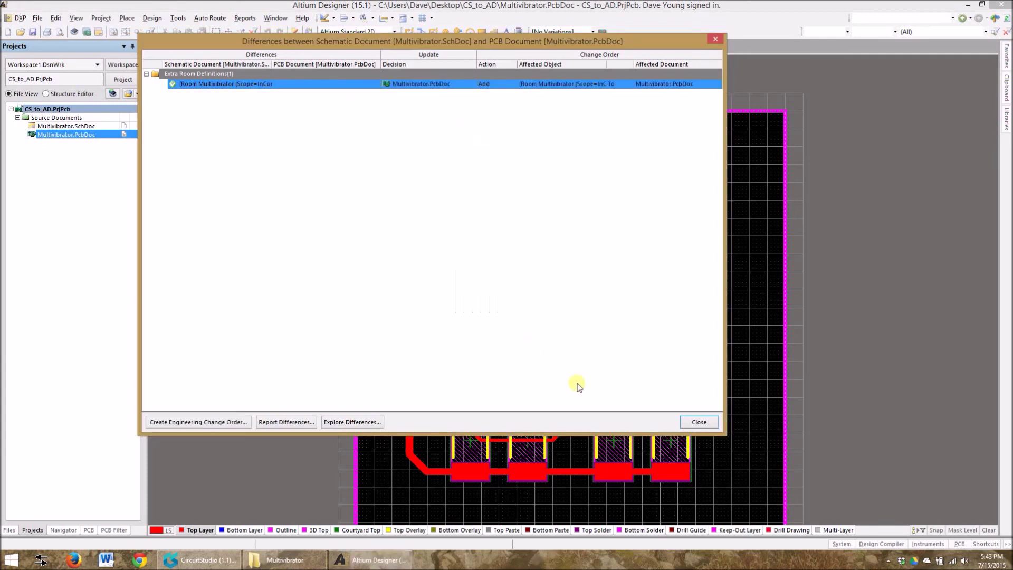
pyautogui.click(235, 422)
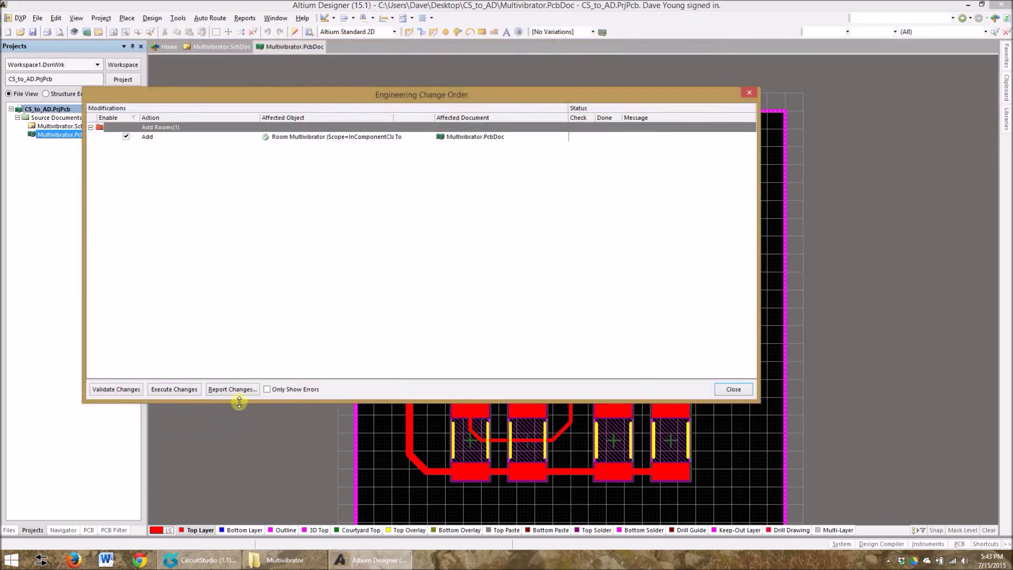
pyautogui.click(174, 389)
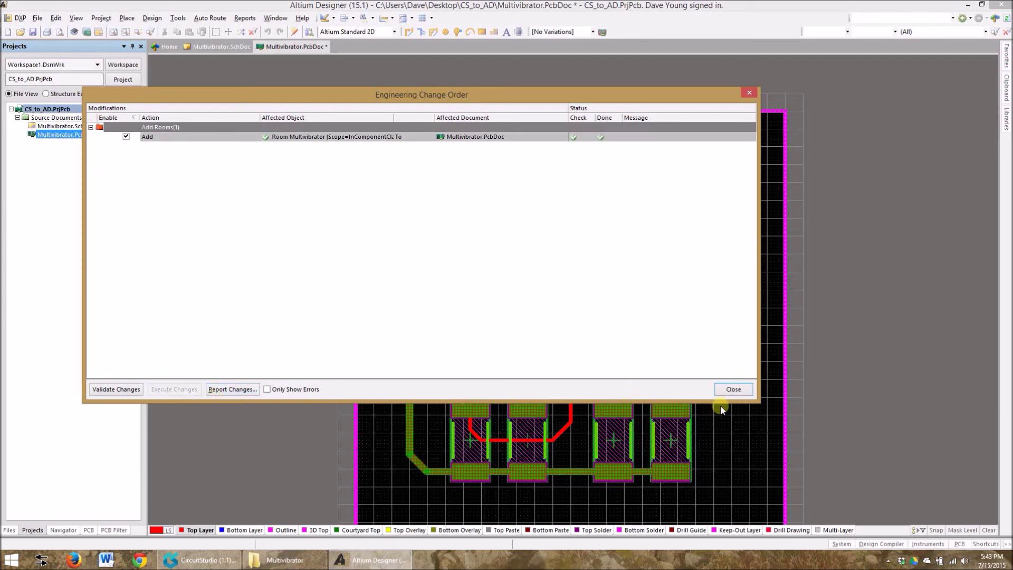
pyautogui.click(732, 389)
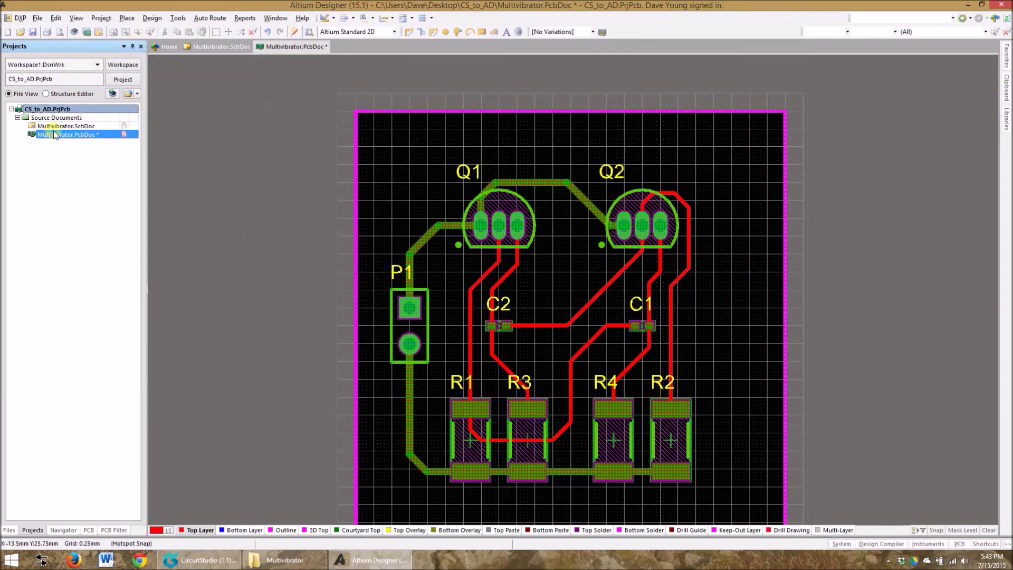
pyautogui.click(34, 30)
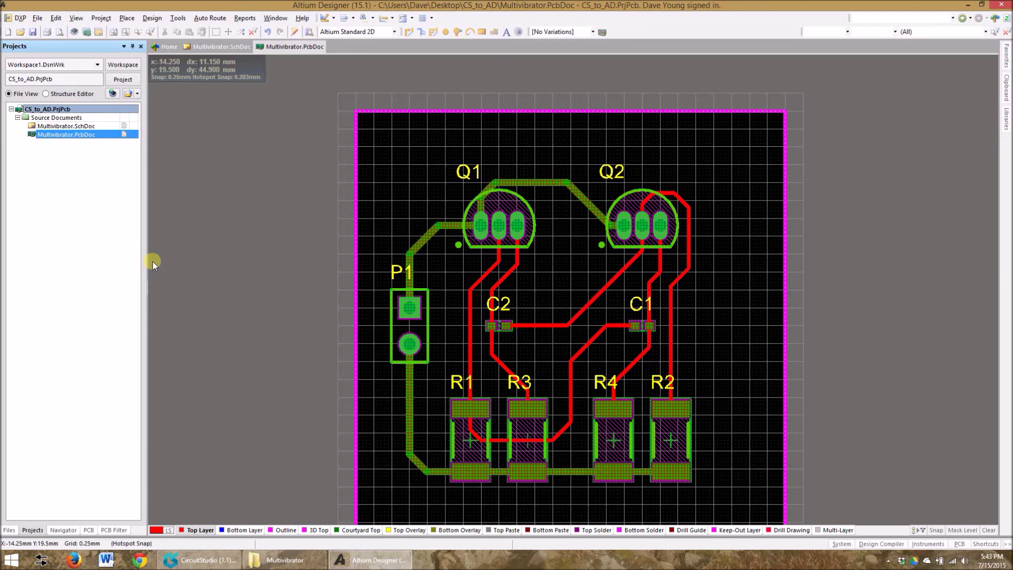